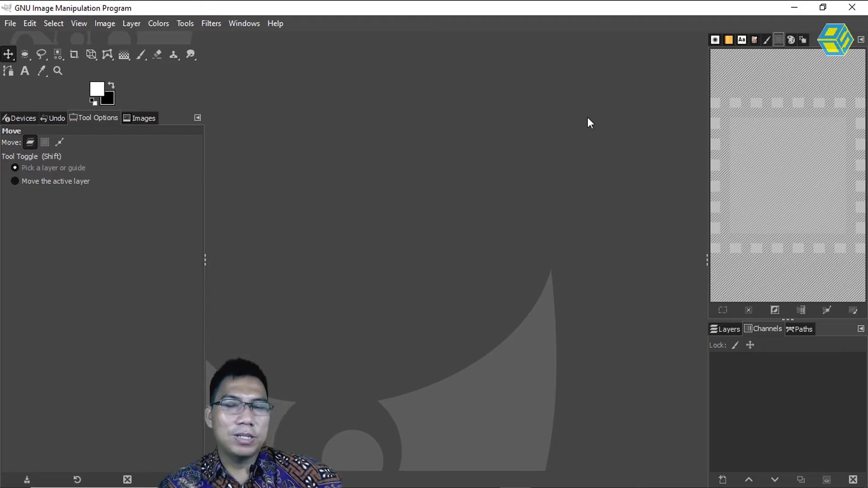
left_click(728, 330)
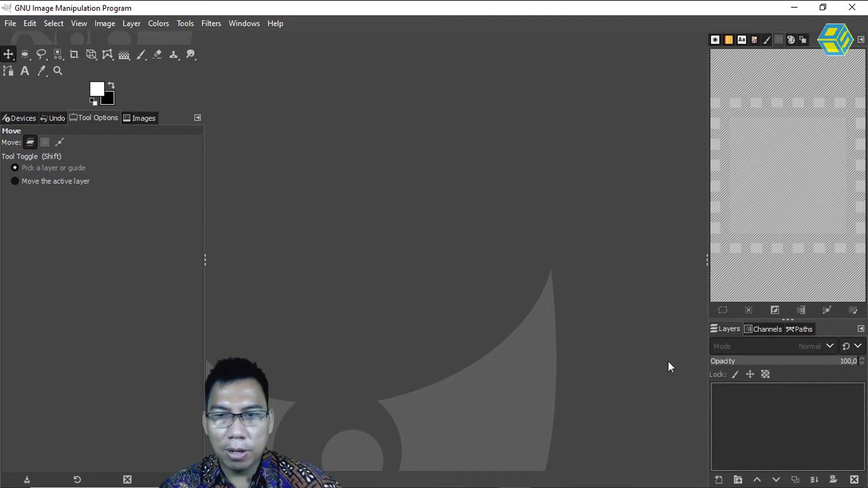
left_click(778, 329)
left_click(799, 327)
left_click(734, 330)
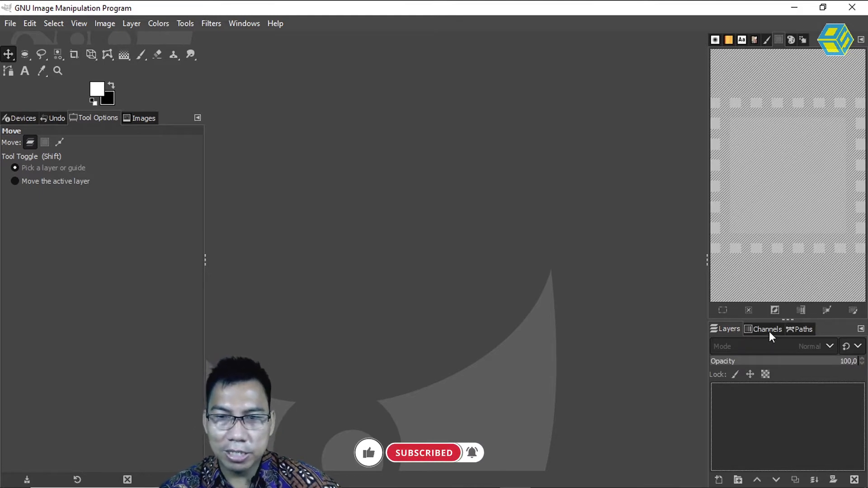
left_click(769, 330)
left_click(736, 327)
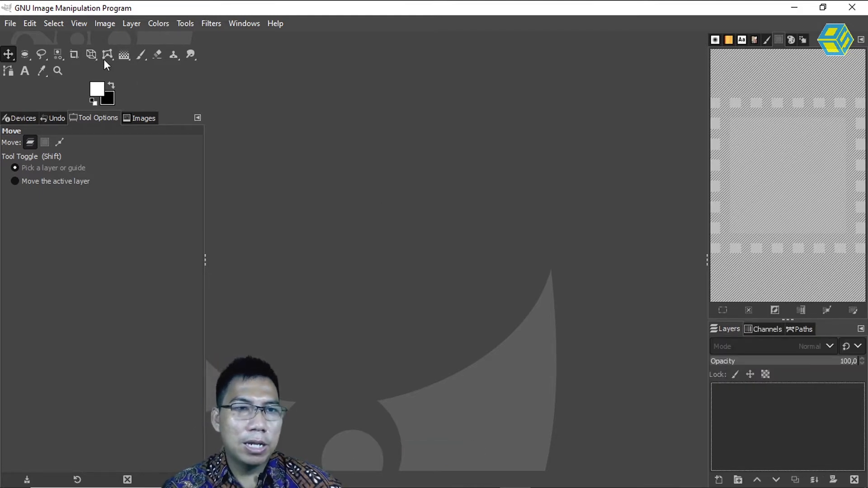
Create a new 1920 × 1080 px image filled with black
left_click(8, 24)
left_click(26, 41)
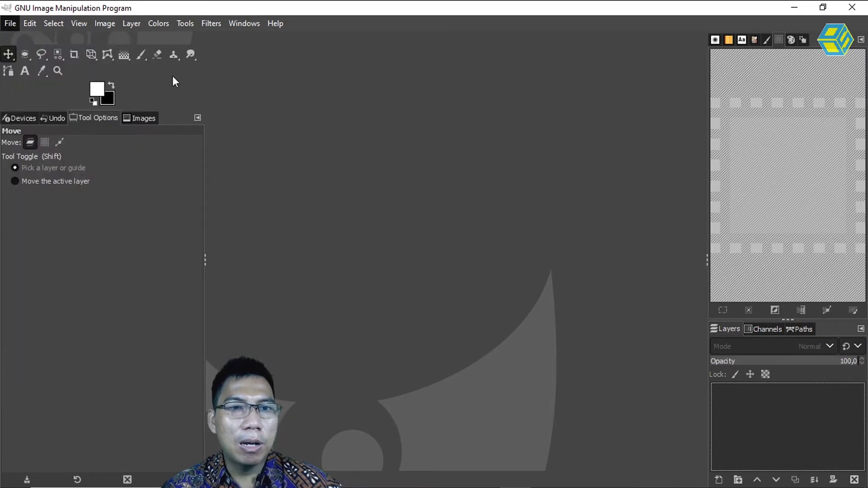
left_click(479, 244)
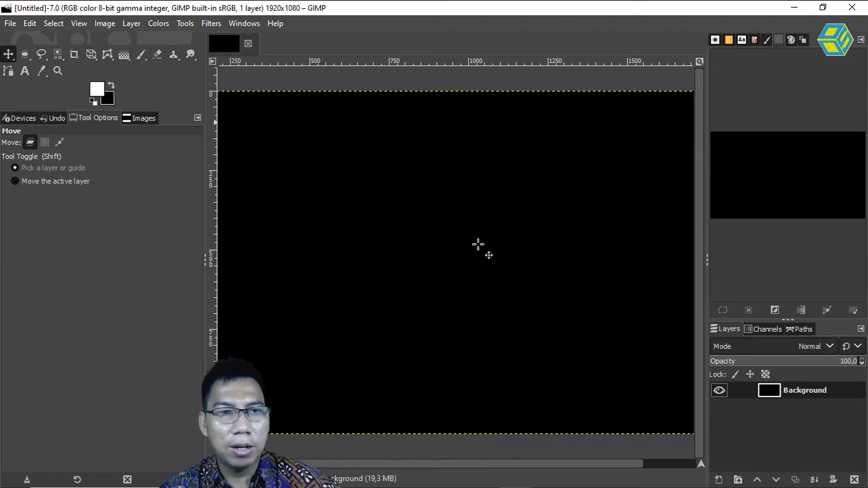
Swap the foreground and background colors and create another 1920 × 1080 px image with a white fill
left_click(112, 84)
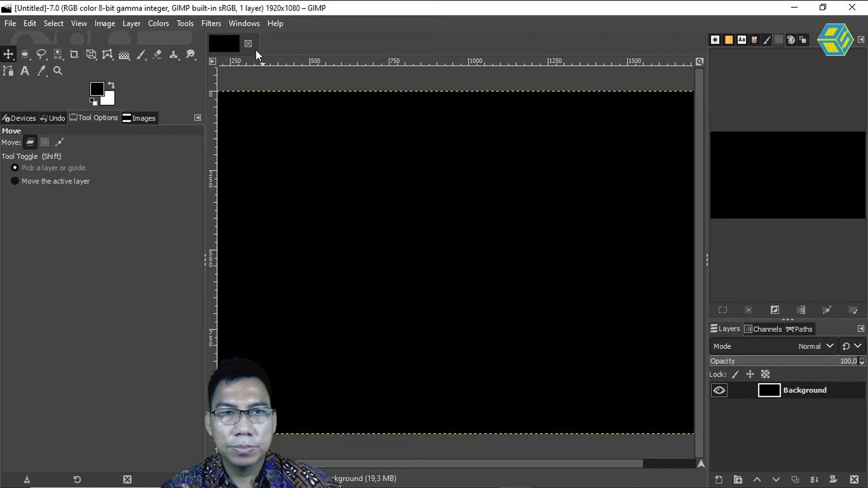
left_click(10, 25)
left_click(22, 35)
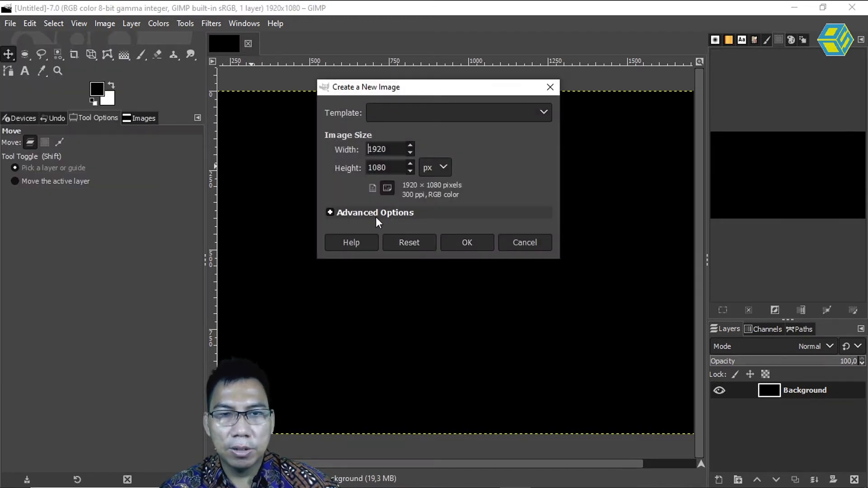
left_click(330, 213)
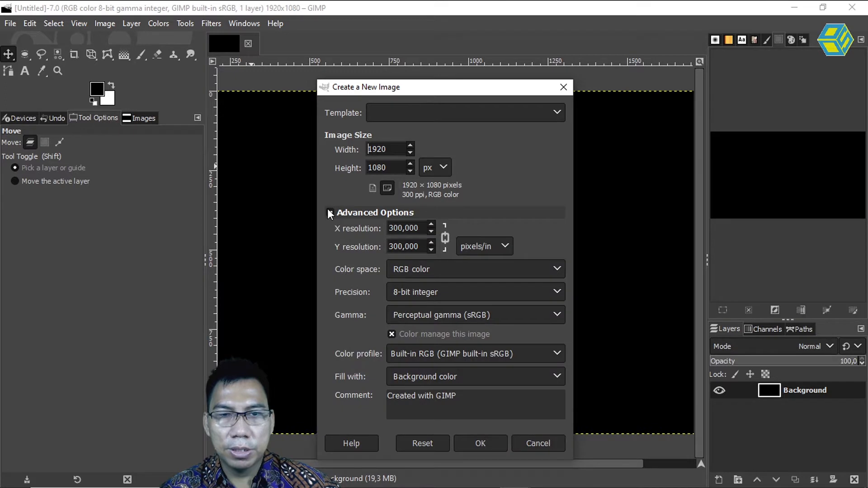
left_click(424, 378)
left_click(424, 424)
left_click(476, 441)
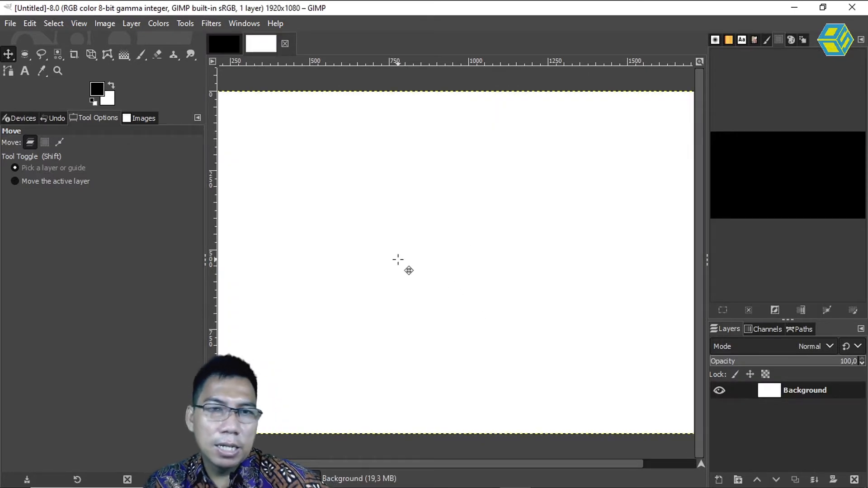
Close the black image
left_click(227, 42)
left_click(247, 44)
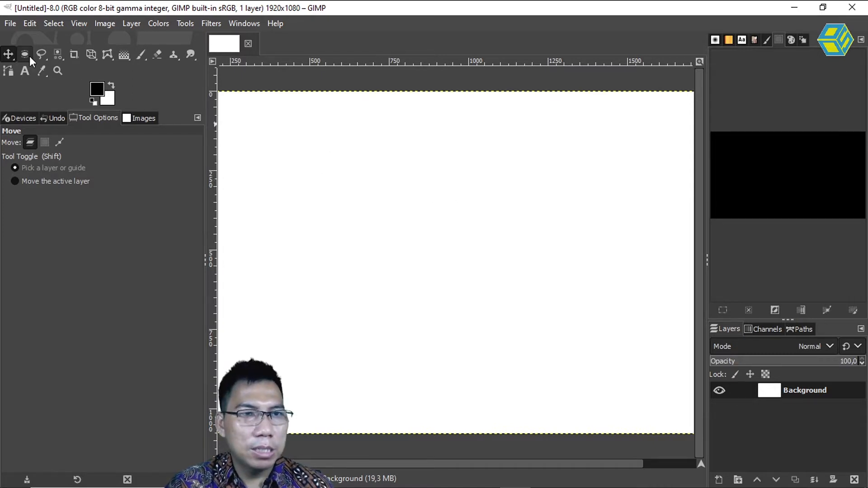
mouse_move(29, 56)
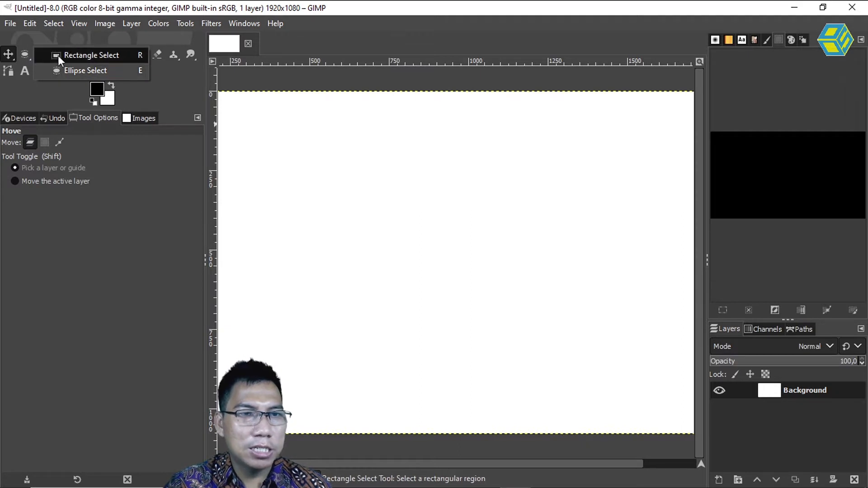
left_click(61, 69)
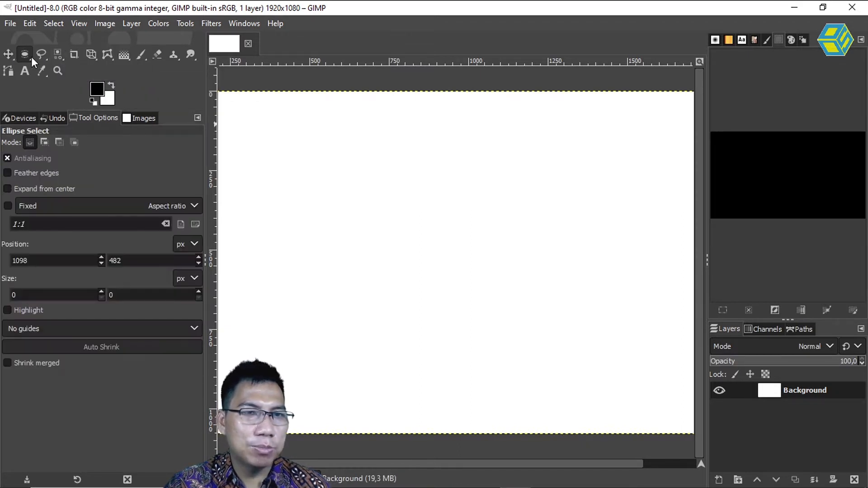
mouse_move(45, 56)
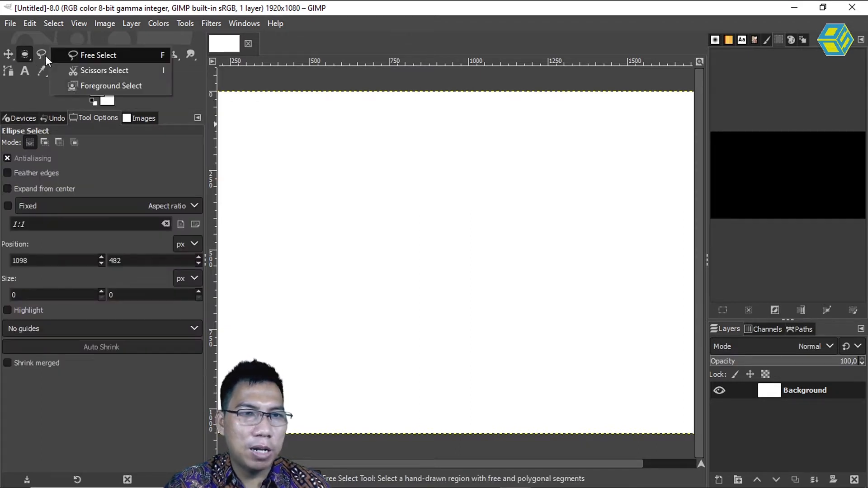
left_click(76, 55)
mouse_move(25, 54)
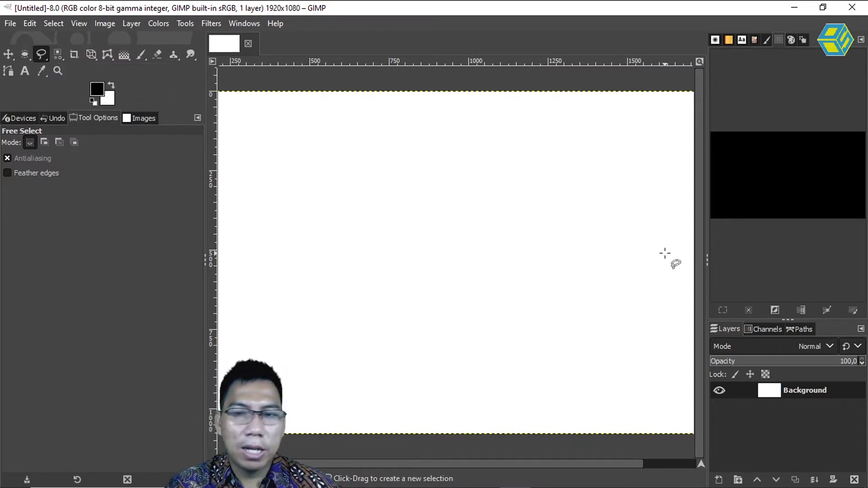
Show the image's channels and select a rectangle of about 540 × 358 px in the upper part of the canvas with Rectangle Select
left_click(769, 329)
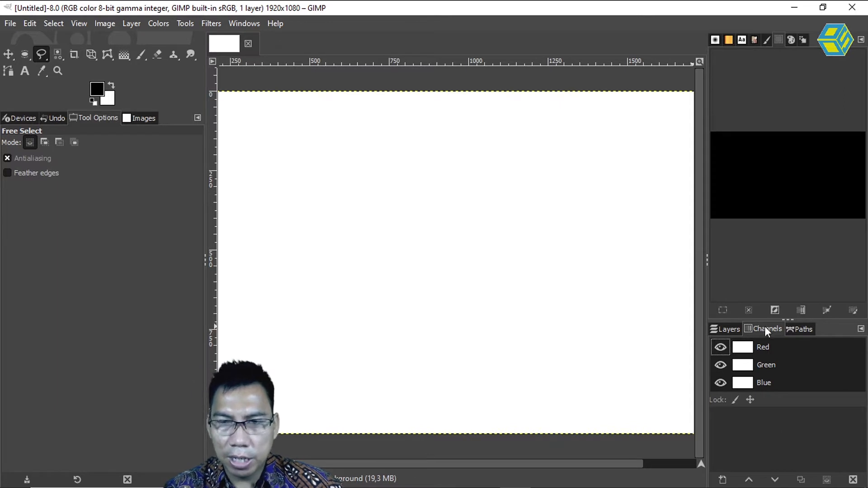
left_click_drag(255, 114, 344, 186)
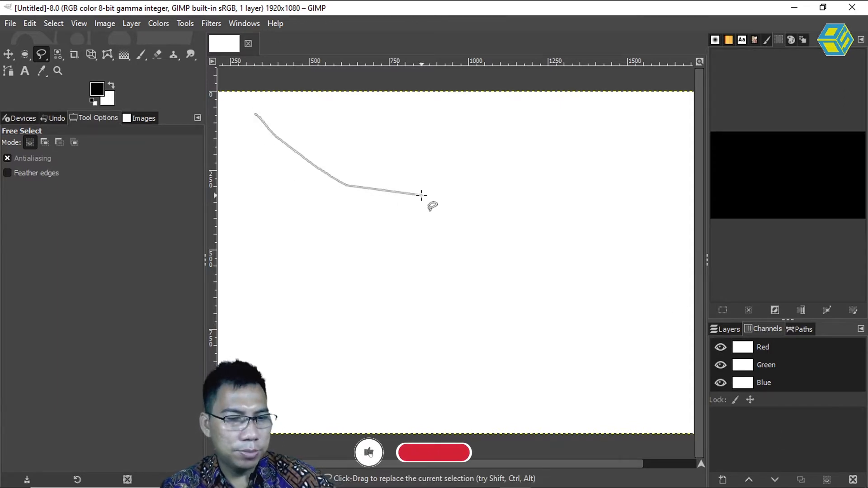
key("Escape")
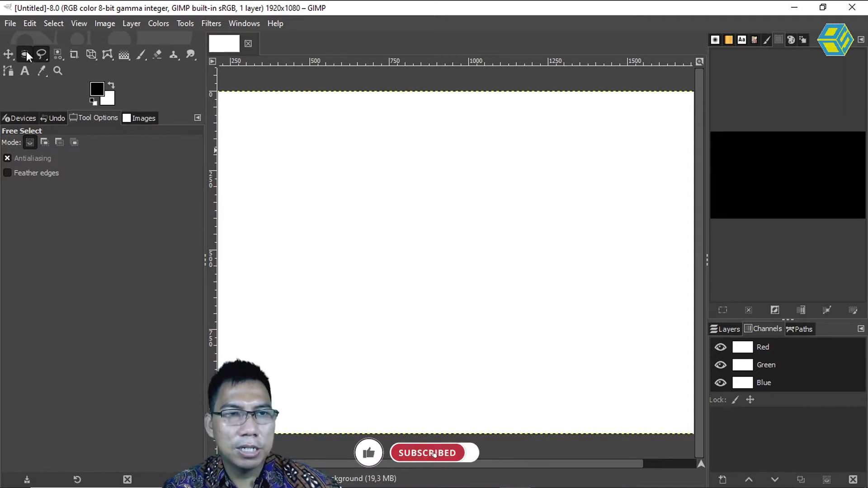
left_click_drag(26, 54, 51, 60)
left_click(51, 60)
left_click_drag(262, 113, 434, 227)
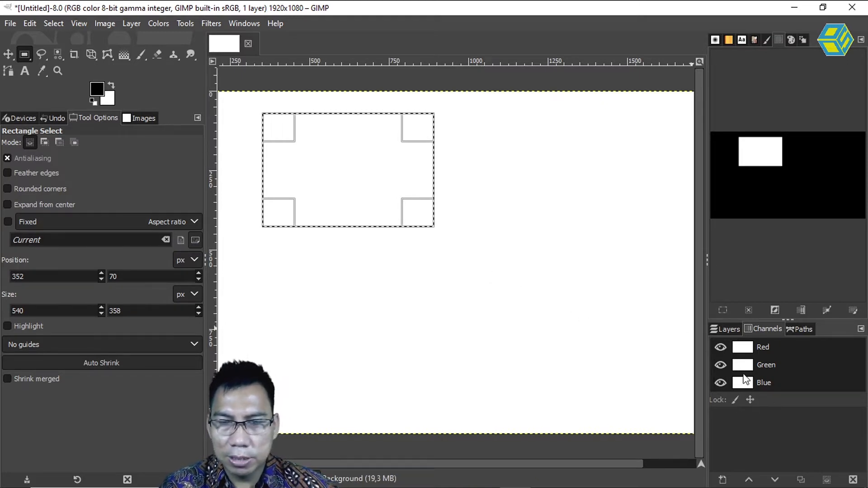
Save the rectangular selection to a channel
right_click(434, 176)
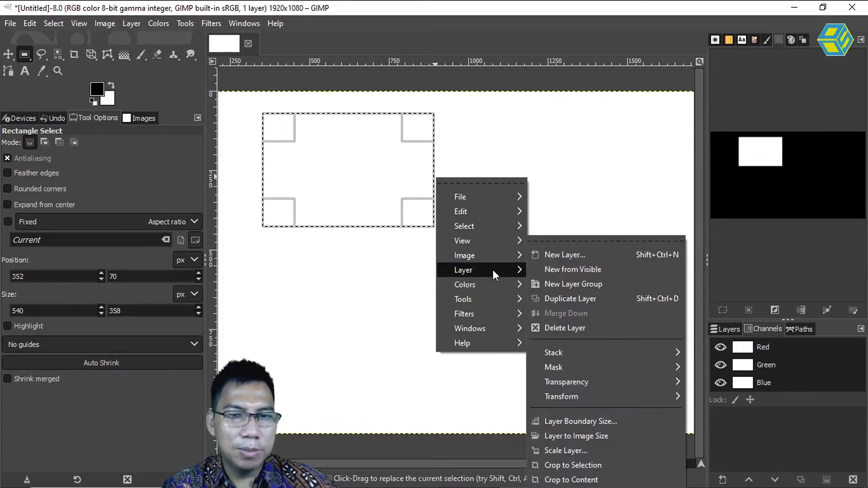
mouse_move(489, 225)
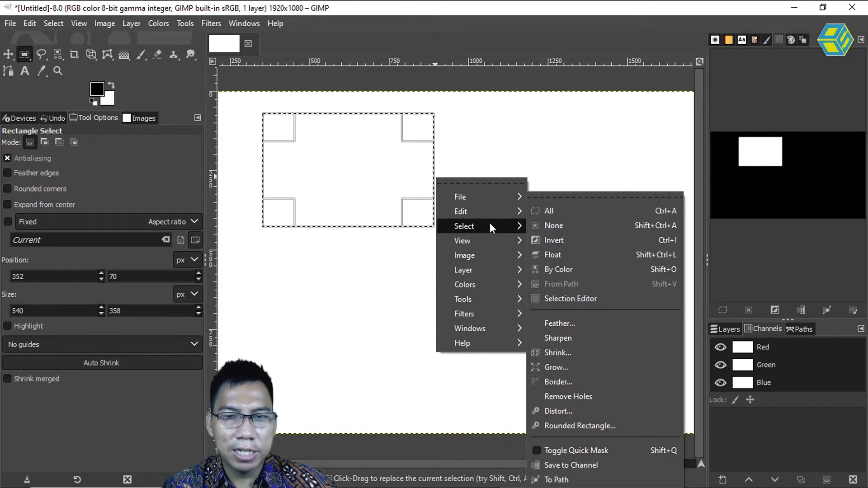
left_click(582, 462)
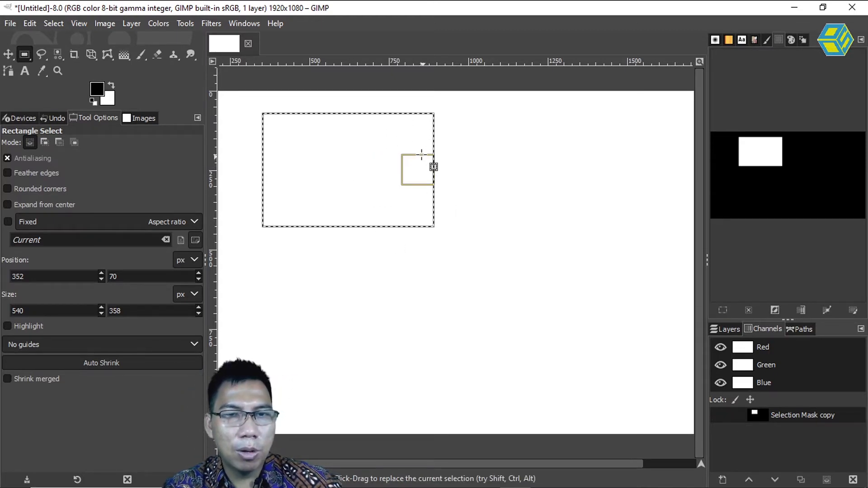
left_click(53, 23)
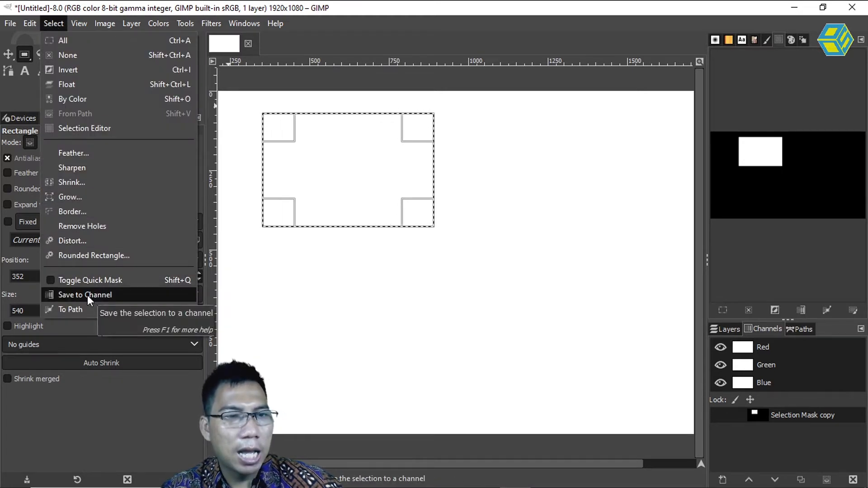
left_click(484, 181)
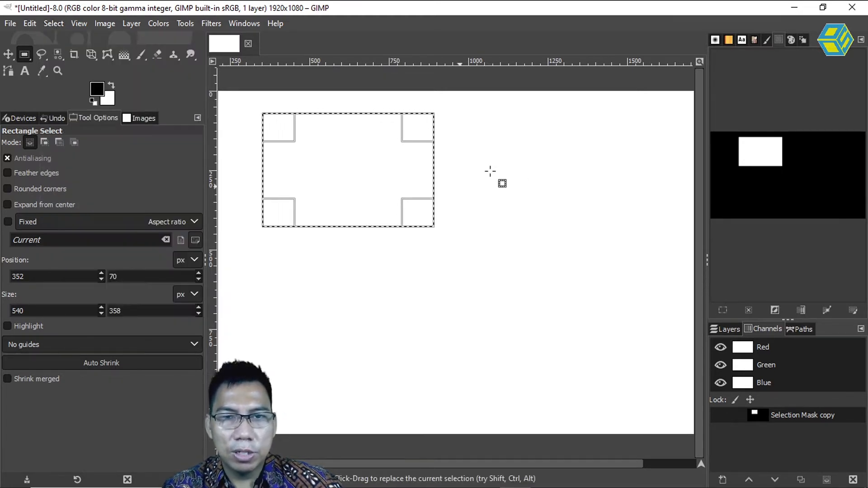
Replace the selection with a rectangle of about 452 × 306 px near the canvas's upper middle and save it to a channel
left_click(494, 145)
left_click_drag(480, 162, 350, 242)
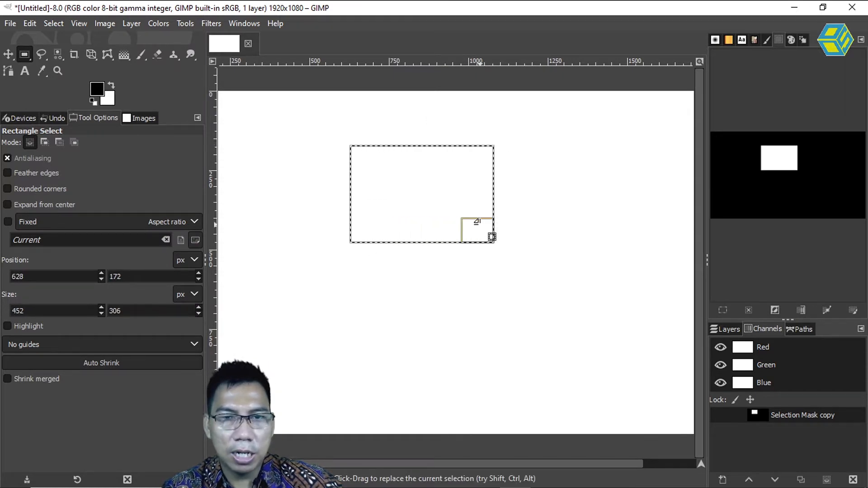
right_click(480, 225)
mouse_move(528, 273)
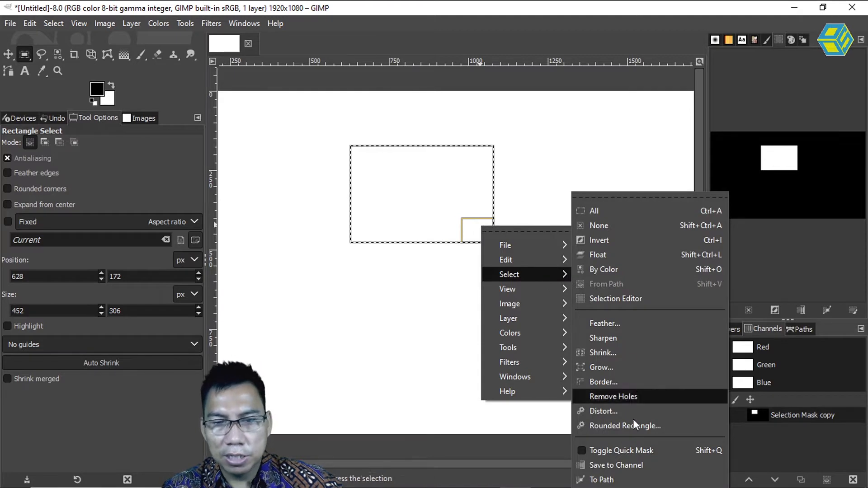
left_click(634, 462)
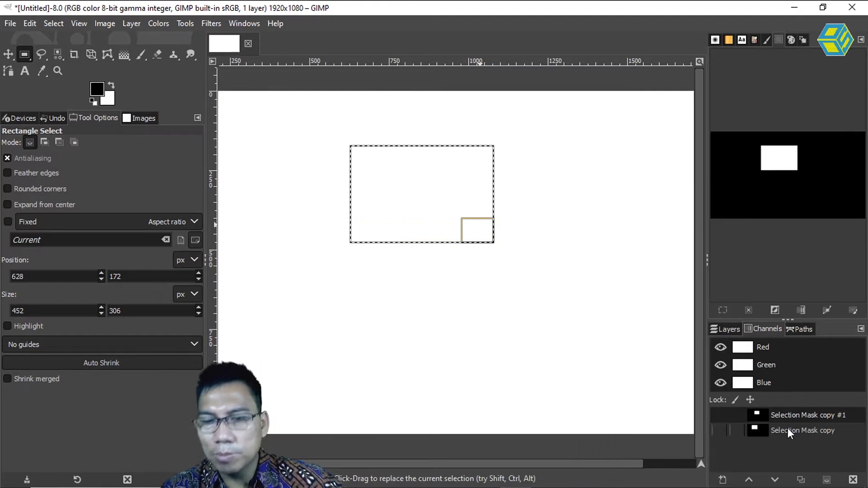
Select a new rectangle of about 466 × 386 px at around X 428, Y 242 and save it to a channel
left_click_drag(286, 168, 434, 291)
right_click(405, 233)
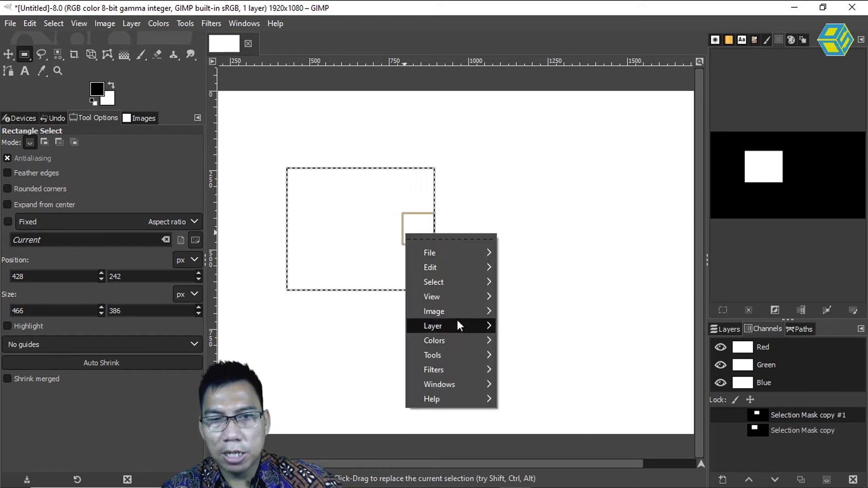
mouse_move(454, 283)
left_click(573, 467)
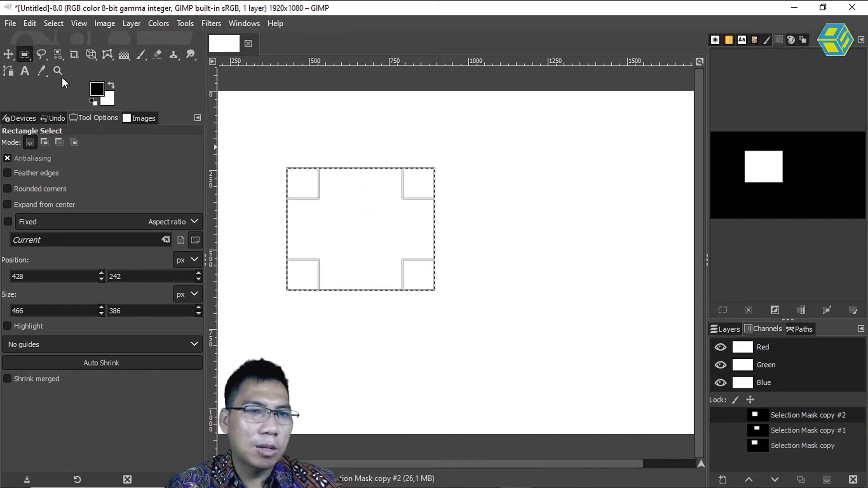
Outline an irregular cloud-like area across the canvas with Free Select and save that selection to a channel
left_click(40, 56)
mouse_move(509, 130)
left_mouse_down()
mouse_move(418, 125)
mouse_move(351, 239)
mouse_move(460, 232)
mouse_move(593, 263)
mouse_move(589, 165)
mouse_move(507, 130)
left_mouse_up()
key("Return")
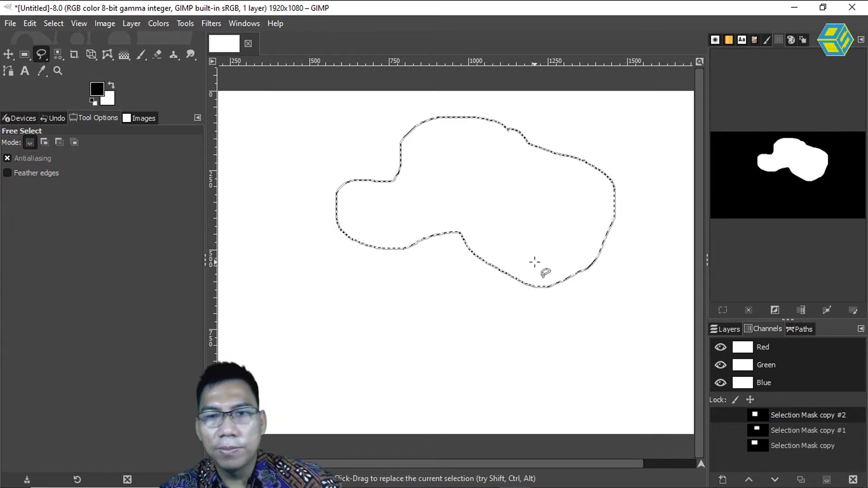
right_click(535, 256)
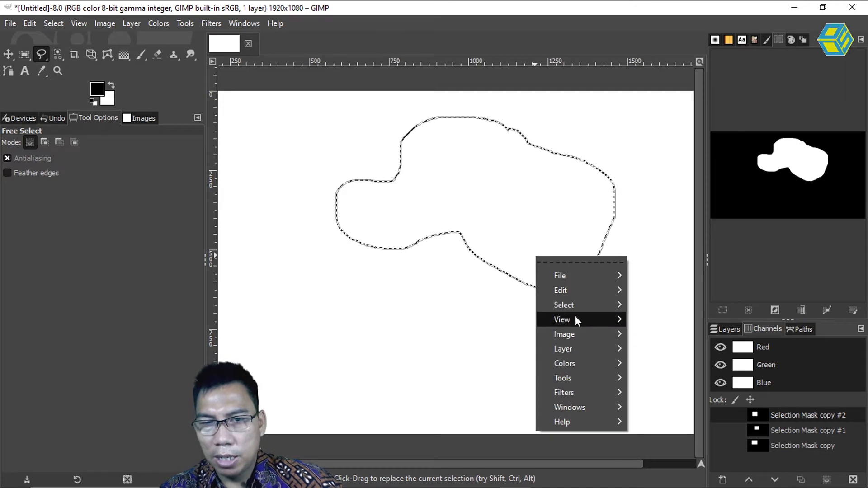
mouse_move(572, 305)
left_click(671, 466)
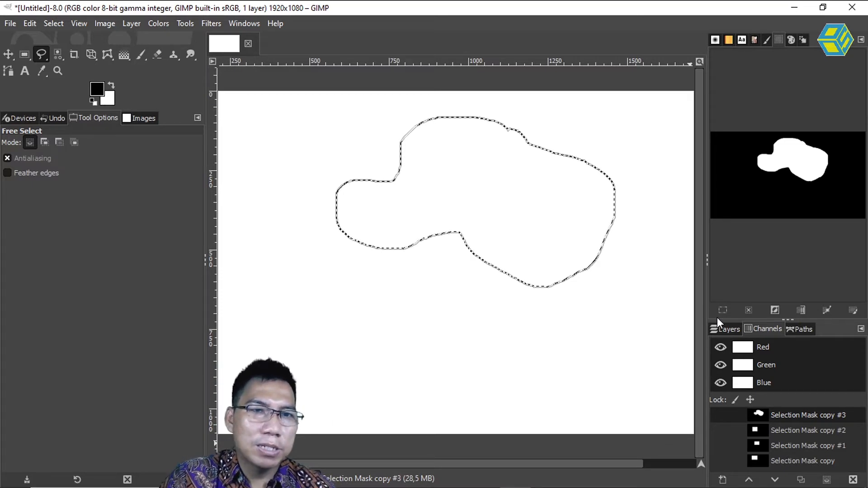
Make the Selection Mask copy #1 channel active and clear the freehand selection from the canvas
left_click(779, 430)
left_click(780, 446)
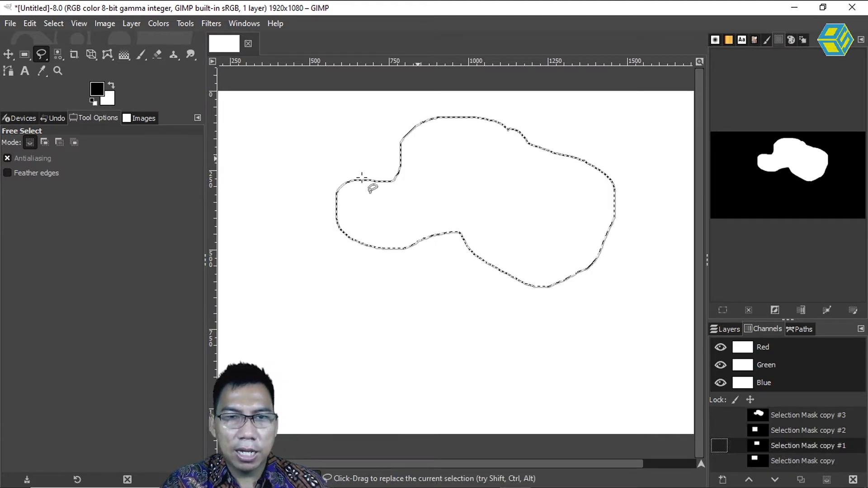
left_click(539, 232)
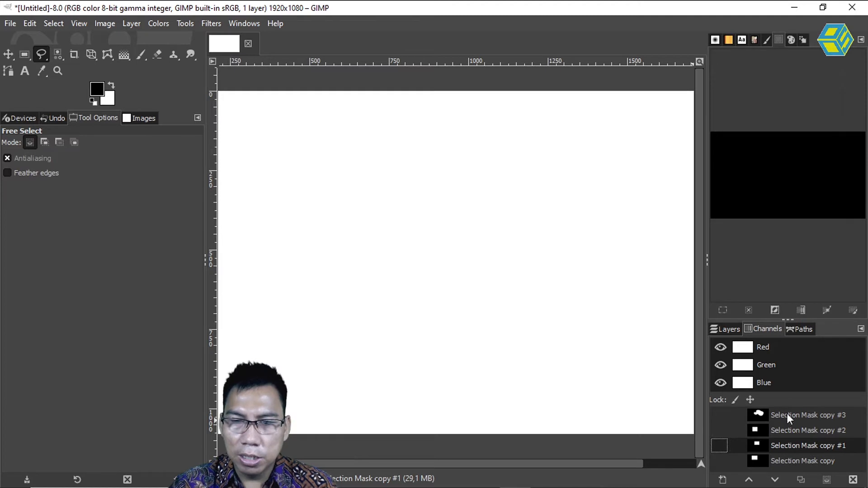
Toggle the active state of the Blue and Red color channels
left_click(804, 384)
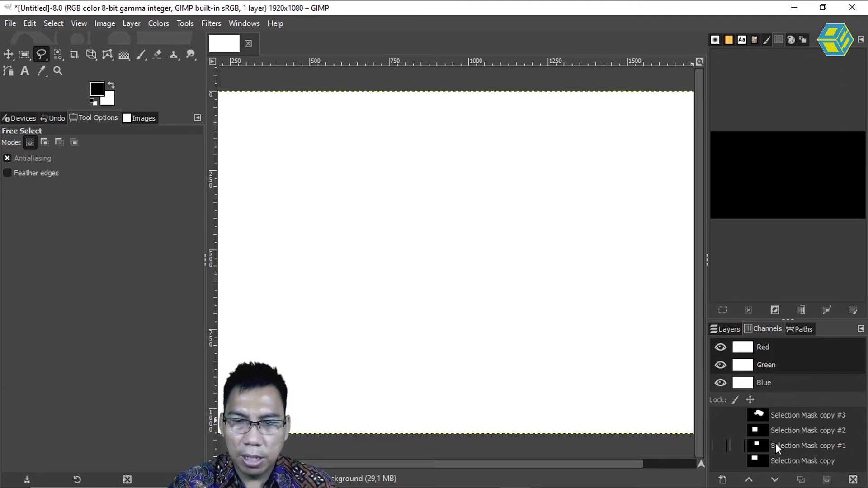
left_click(787, 345)
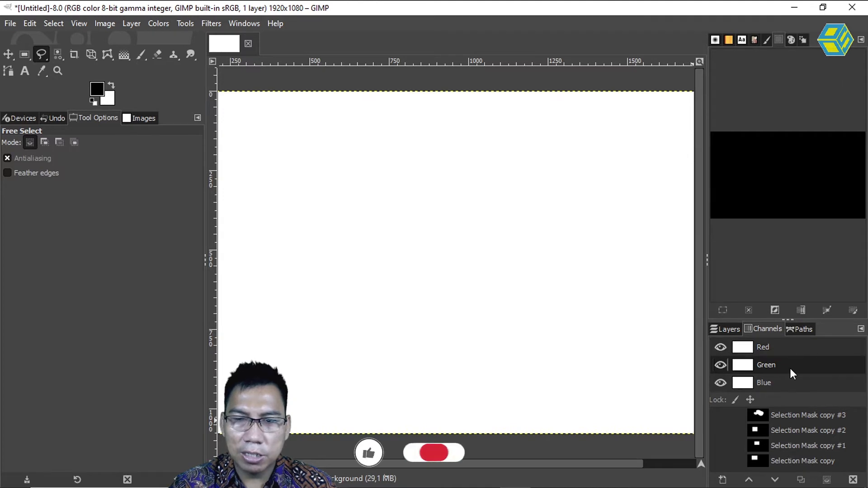
Toggle the Green channel's active state, and load the saved channels Selection Mask copy #3, #2, #1 and copy as selections one by one
left_click(792, 368)
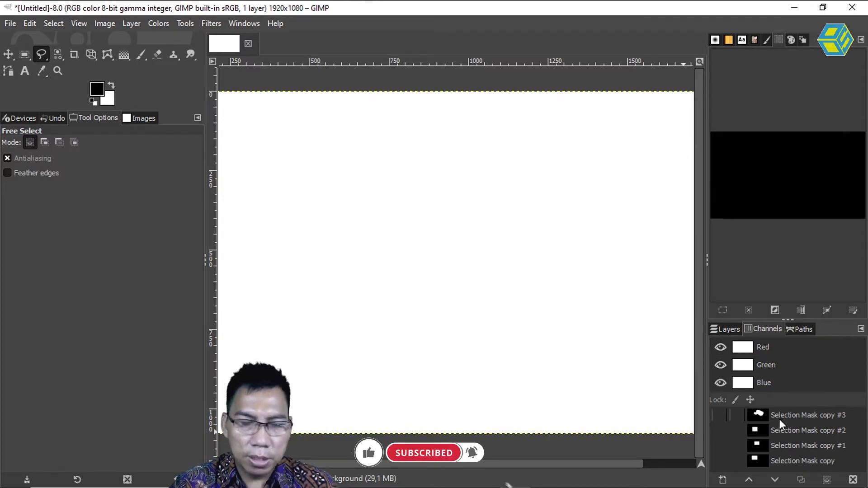
left_click(759, 411, "alt")
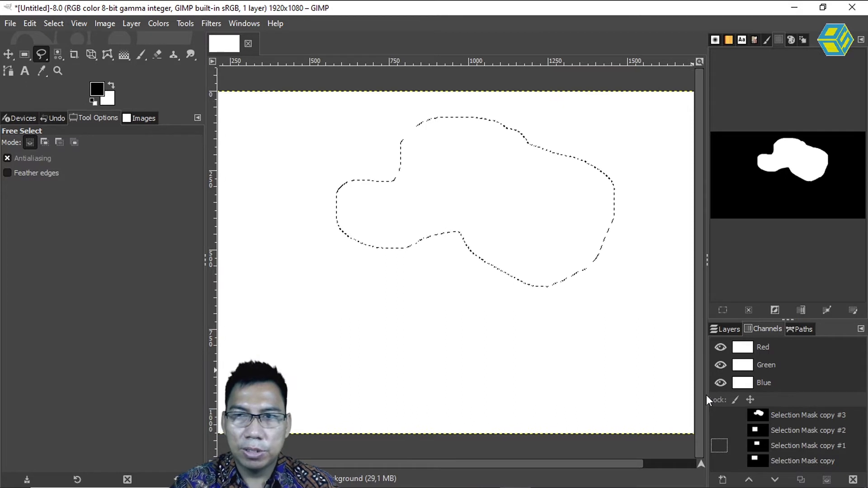
left_click(758, 430, "alt")
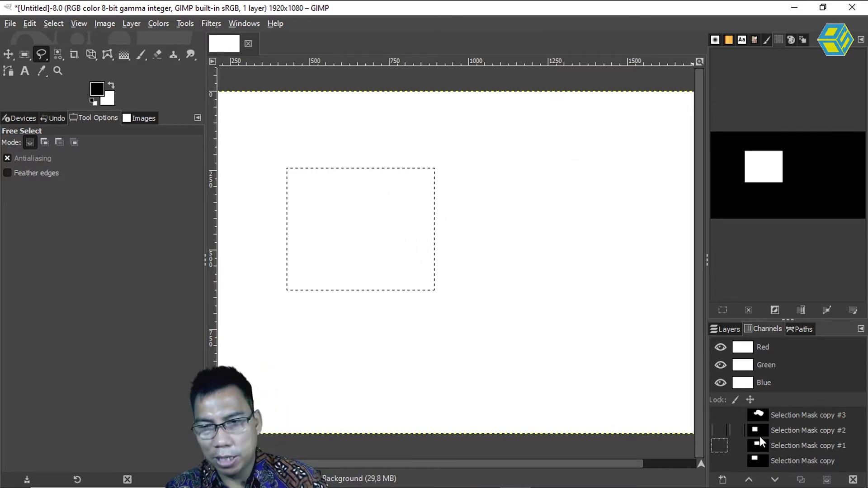
left_click(760, 443, "alt")
left_click(761, 460, "alt")
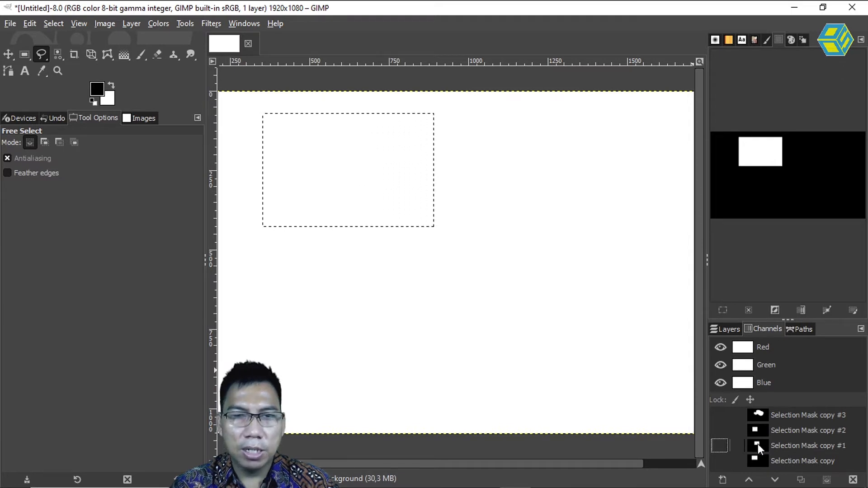
Add the Selection Mask copy #1, #2 and #3 channels to the current rectangular selection and clear the combined selection
left_click(758, 443, "alt+shift")
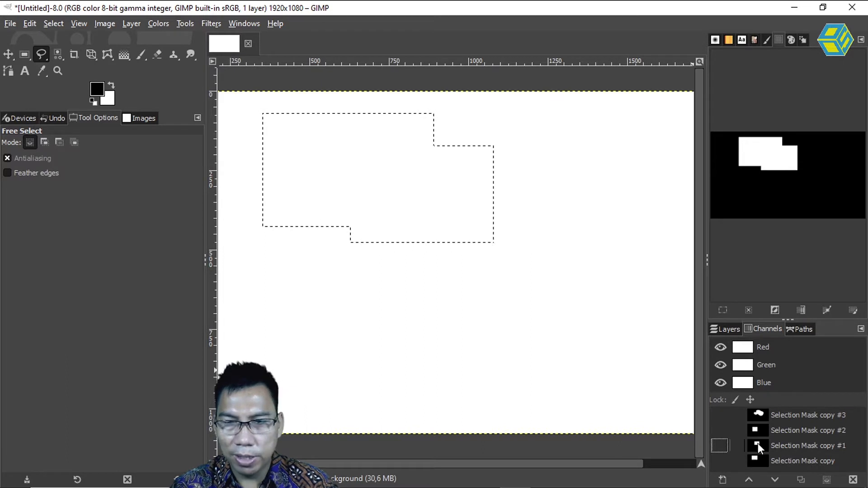
left_click(756, 430, "alt+shift")
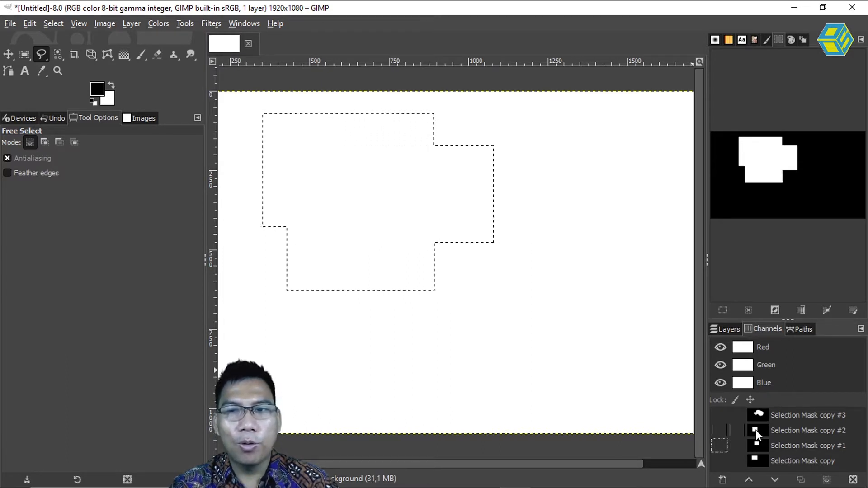
left_click(758, 414, "alt+shift")
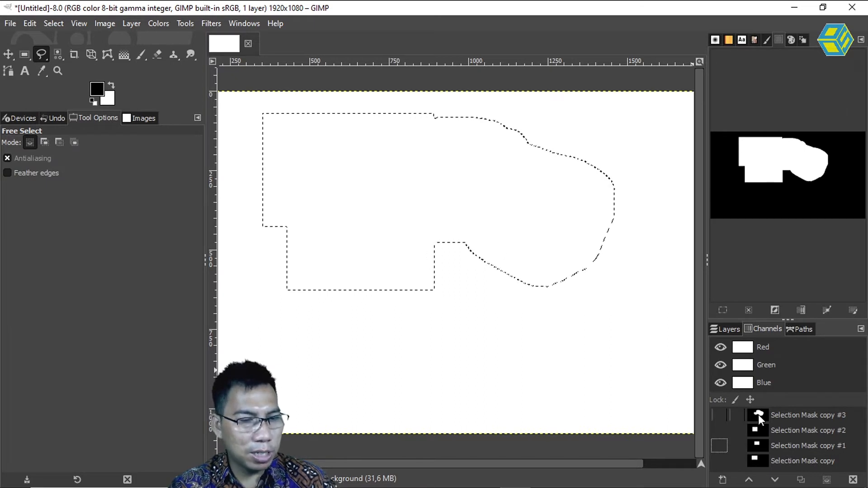
key("ctrl+shift+a")
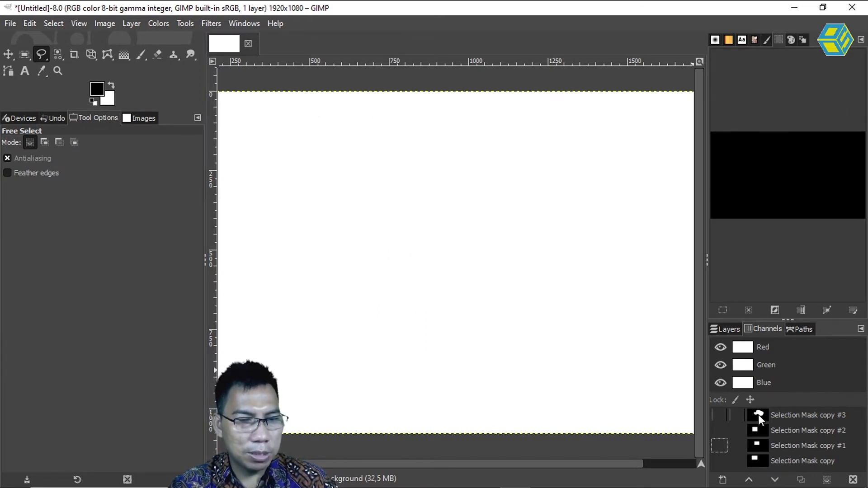
Load Selection Mask copy as the selection, try subtracting copy #1, undo that and subtract copy #3 instead
left_click(757, 459, "alt")
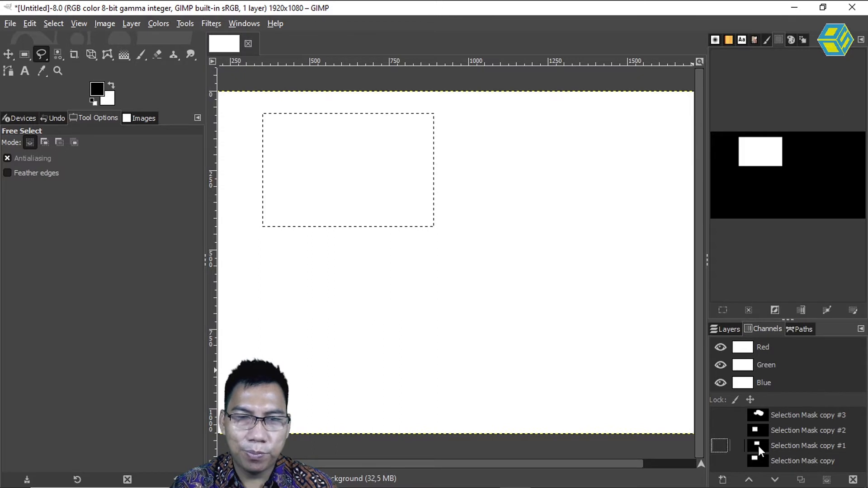
left_click(758, 446, "ctrl+alt")
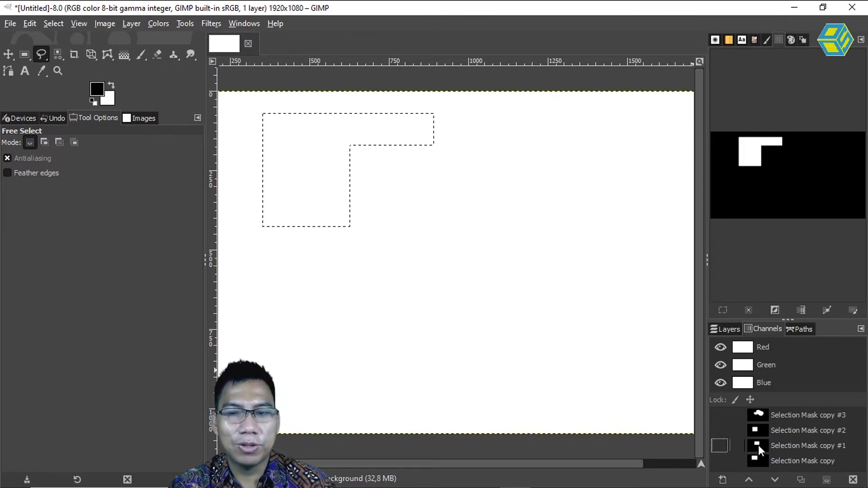
key("ctrl+z")
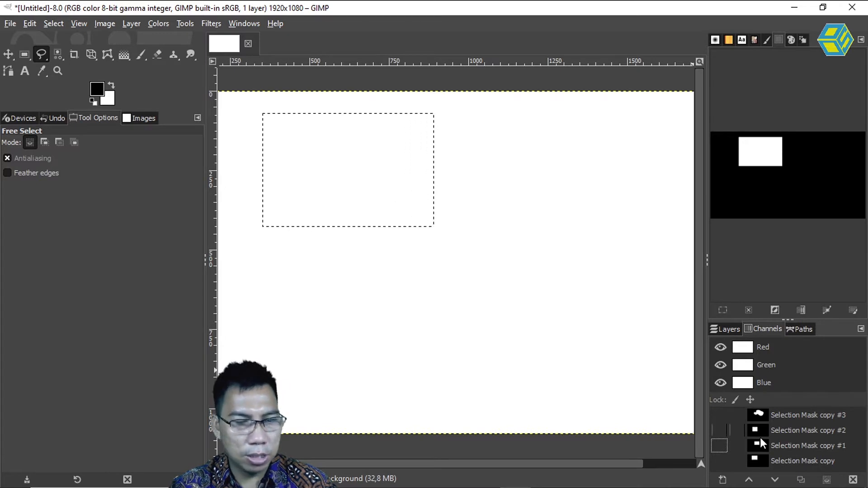
left_click(760, 413, "alt")
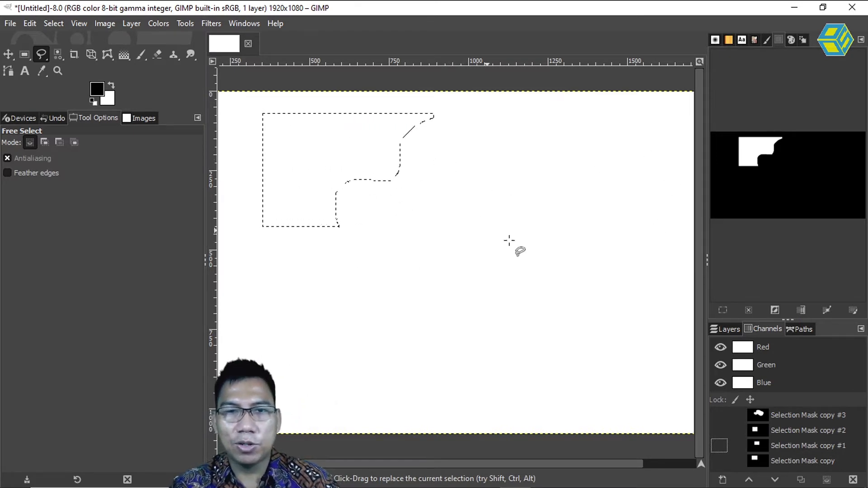
Close the white image without saving and open the recent WhatsApp Image 2021-05-01 photo with its channels displayed
left_click(727, 327)
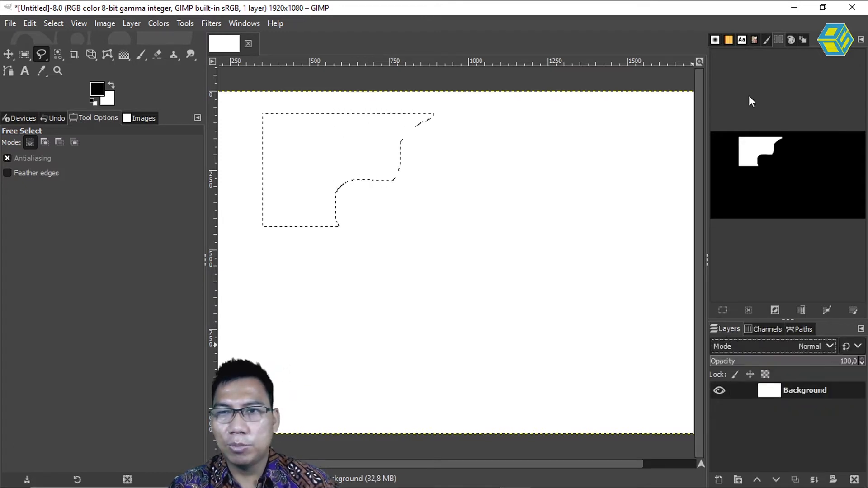
left_click(753, 40)
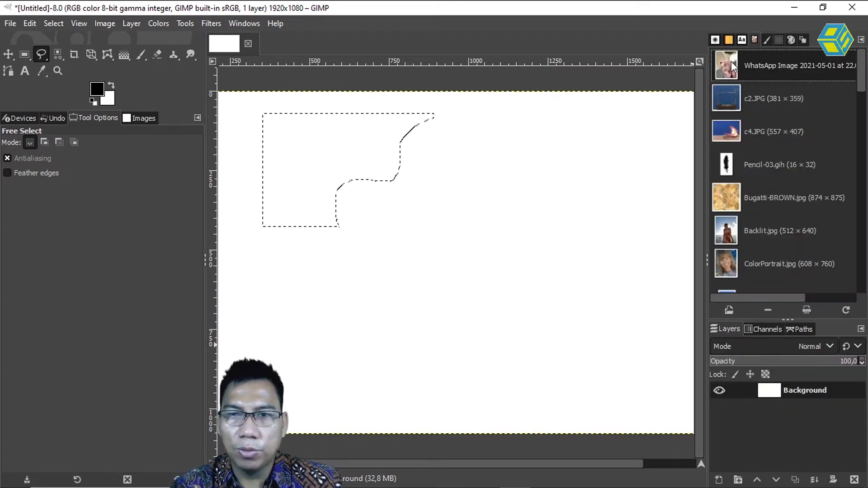
left_click_drag(725, 67, 402, 28)
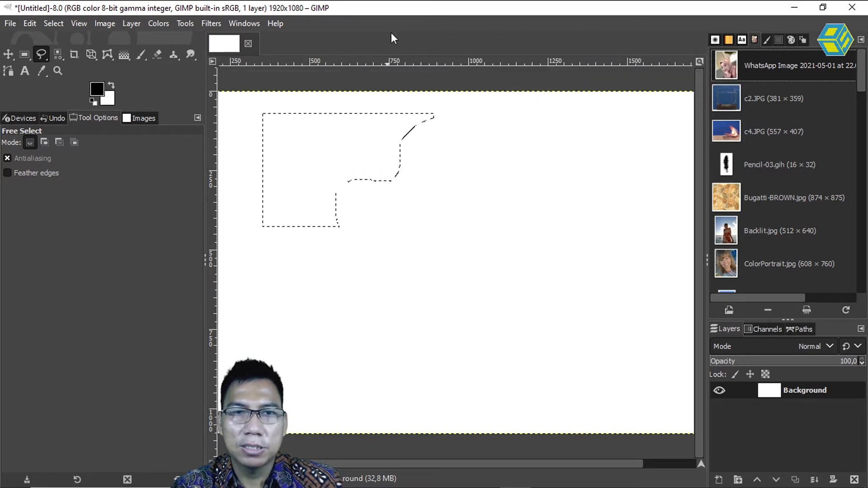
left_click(248, 43)
left_click(425, 320)
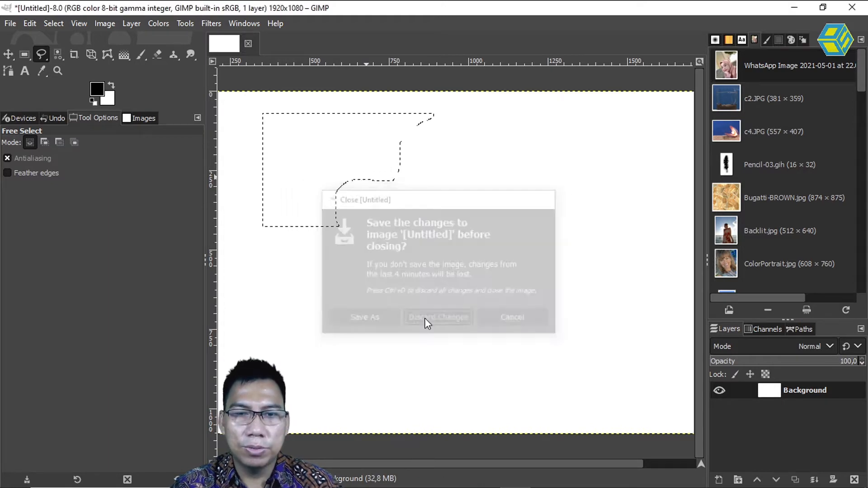
left_click_drag(728, 67, 426, 182)
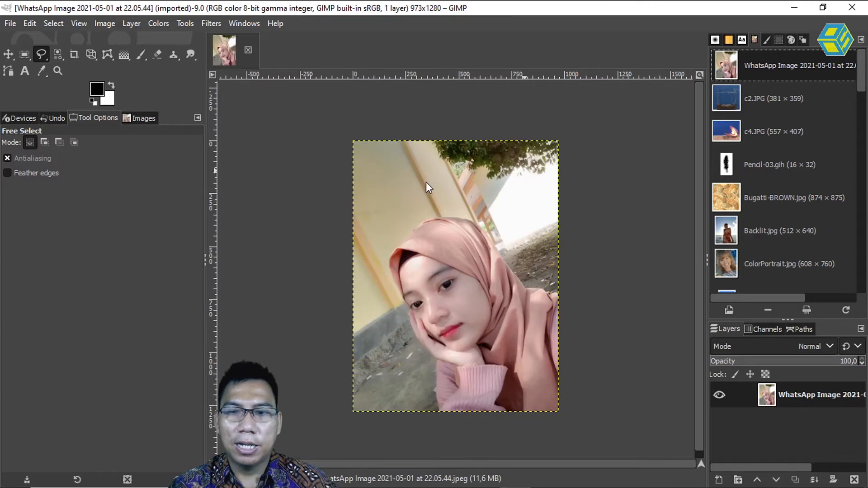
left_click(768, 329)
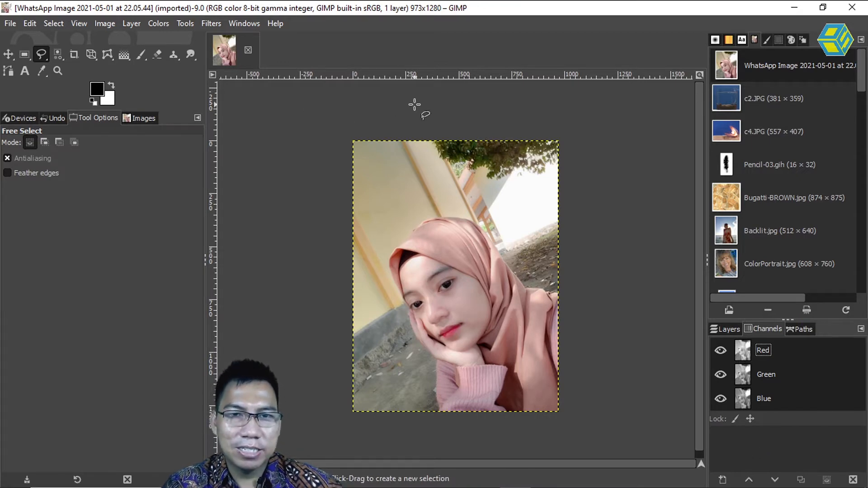
Close the photo and create a new blank white image of 1920 × 1080 px
left_click(248, 49)
left_click(13, 24)
left_click(33, 42)
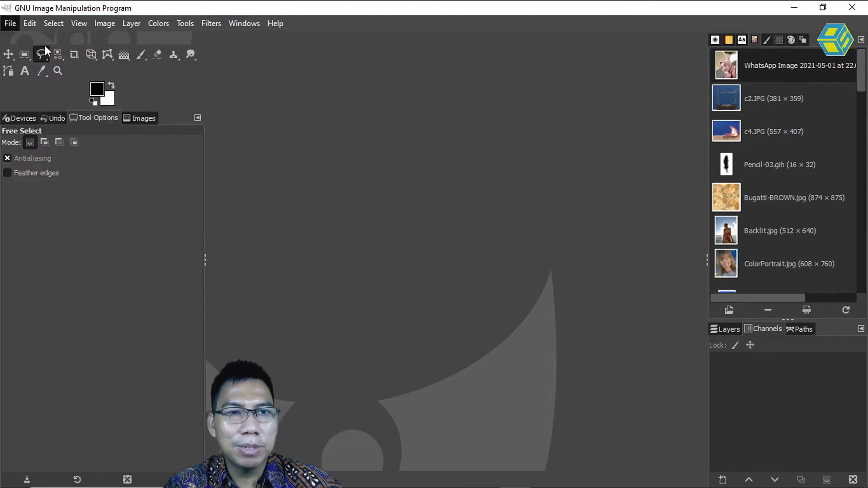
left_click(487, 249)
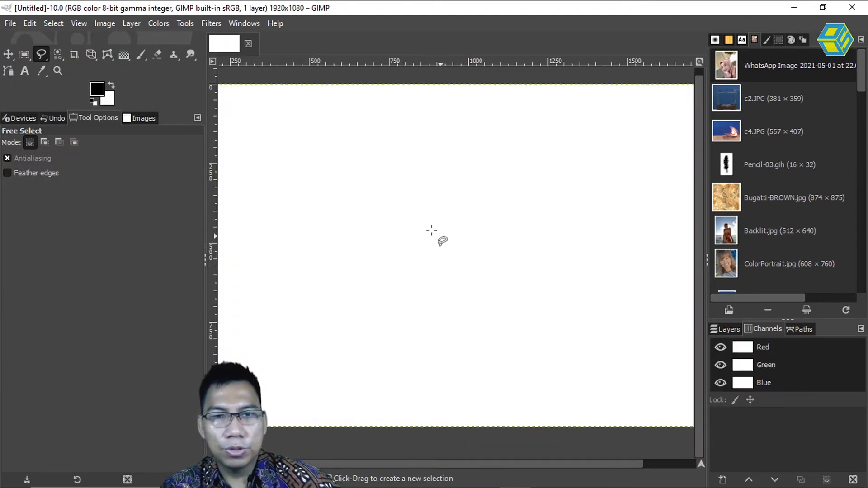
Outline a bean-shaped area in the upper-left part of the canvas with Free Select and save the selection to a channel
mouse_move(271, 155)
left_mouse_down()
mouse_move(326, 112)
mouse_move(433, 173)
mouse_move(361, 223)
mouse_move(281, 157)
left_mouse_up()
key("Return")
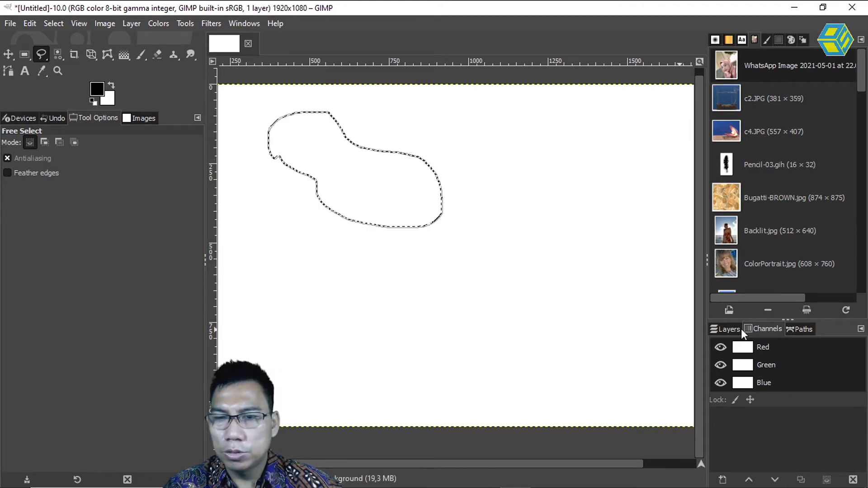
right_click(403, 219)
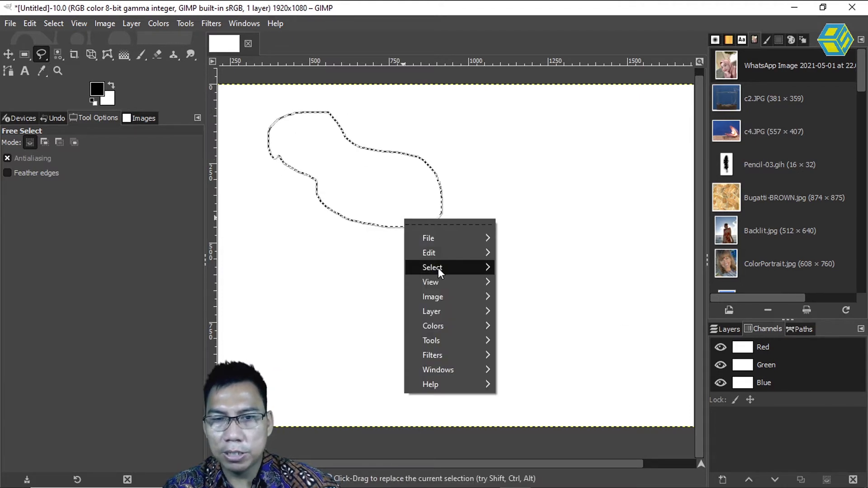
mouse_move(438, 267)
left_click(560, 466)
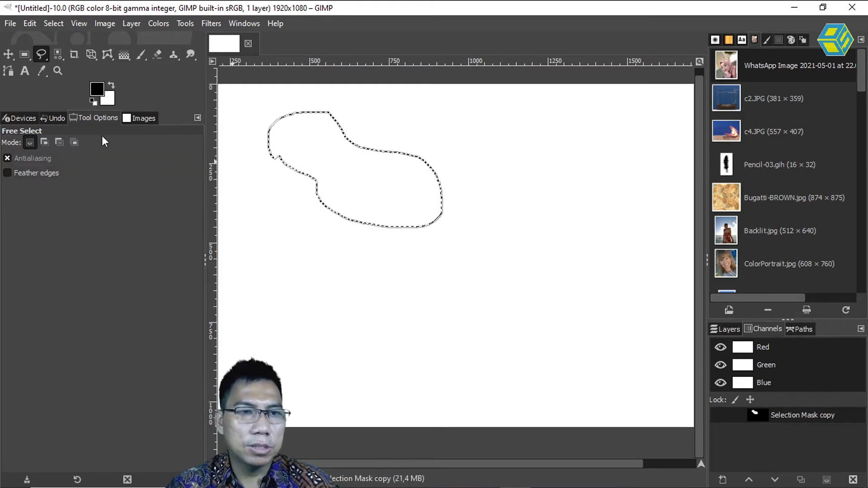
Outline a new rounded area around the upper middle of the canvas with Free Select and save it to a channel
left_click(44, 142)
mouse_move(320, 168)
left_mouse_down()
mouse_move(457, 112)
mouse_move(537, 240)
mouse_move(363, 273)
mouse_move(320, 165)
left_mouse_up()
left_click(430, 232)
right_click(450, 218)
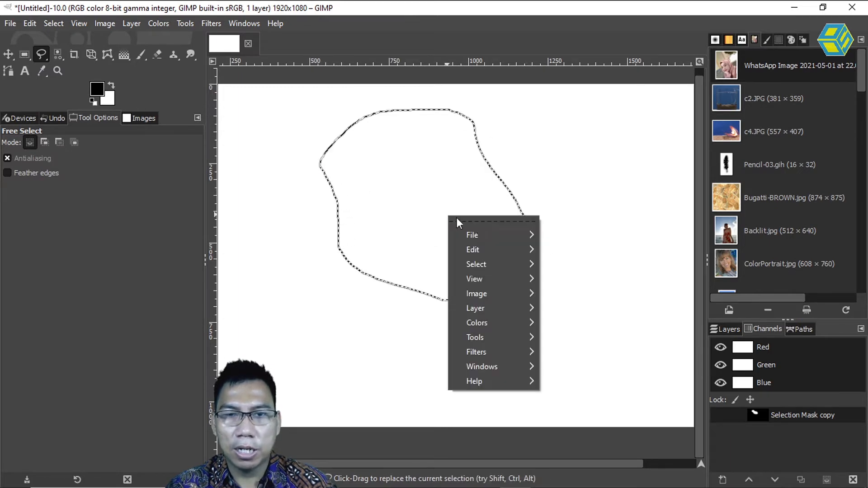
mouse_move(495, 264)
left_click(601, 465)
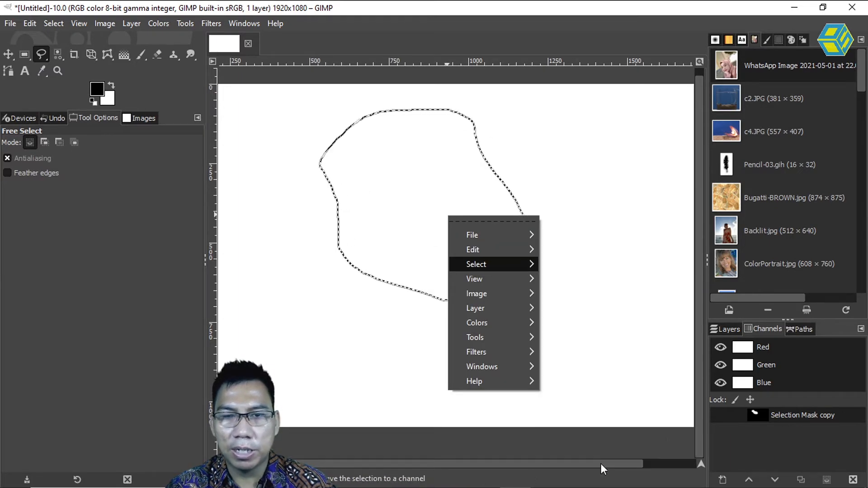
Outline a larger freehand area covering most of the canvas height, save it to a channel and clear the selection
key("ctrl+shift+a")
mouse_move(314, 261)
left_mouse_down()
mouse_move(361, 140)
mouse_move(546, 163)
mouse_move(587, 337)
mouse_move(384, 342)
mouse_move(314, 260)
left_mouse_up()
key("Return")
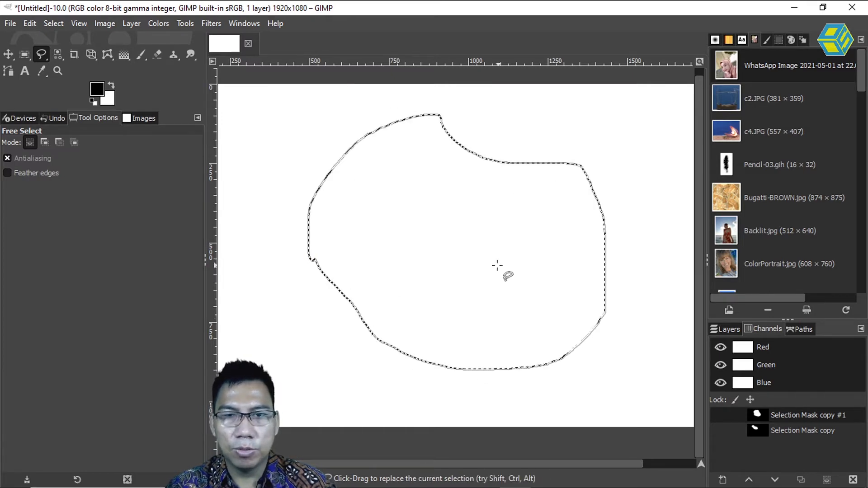
right_click(494, 266)
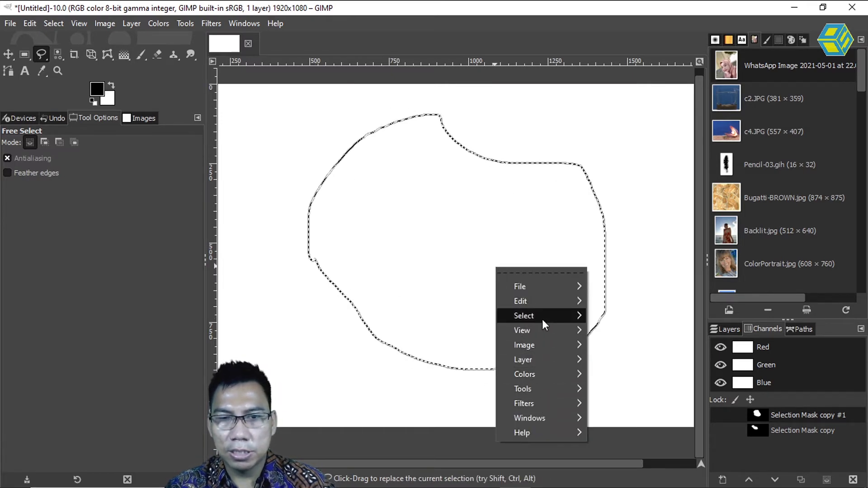
mouse_move(542, 319)
left_click(644, 465)
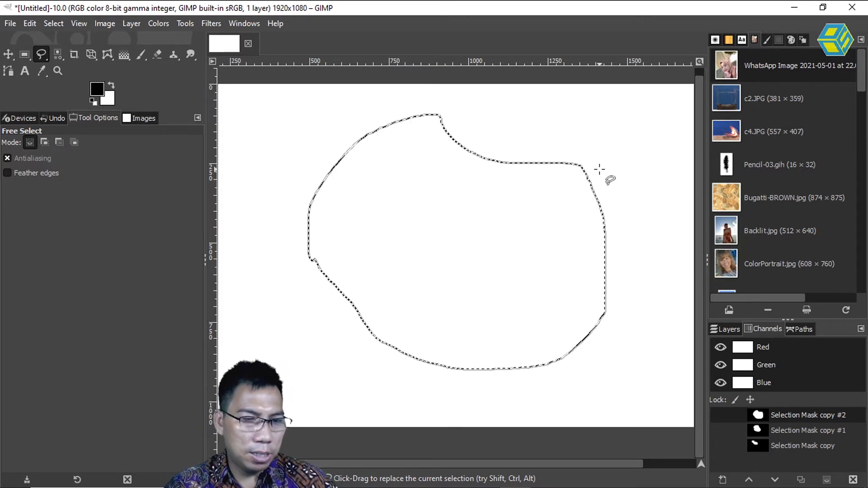
key("ctrl+shift+a")
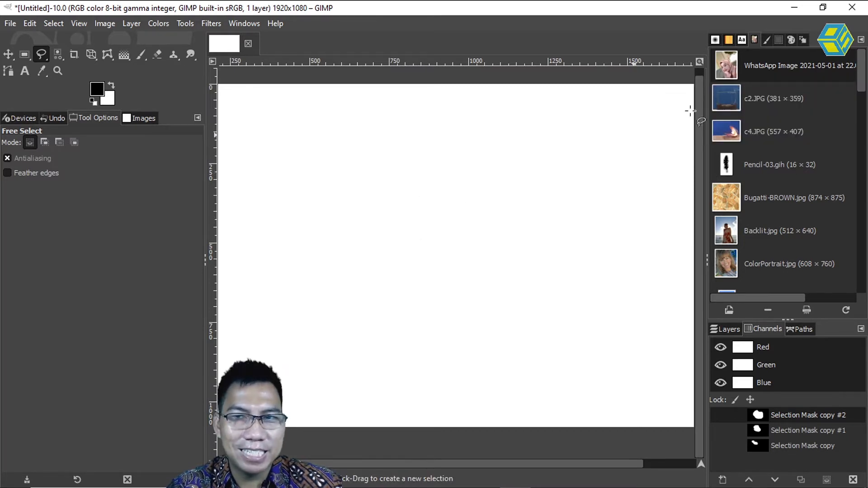
Place the WhatsApp Image 2021-05-01 photo on the white canvas as a new layer and switch to the Move tool
left_click_drag(722, 68, 448, 216)
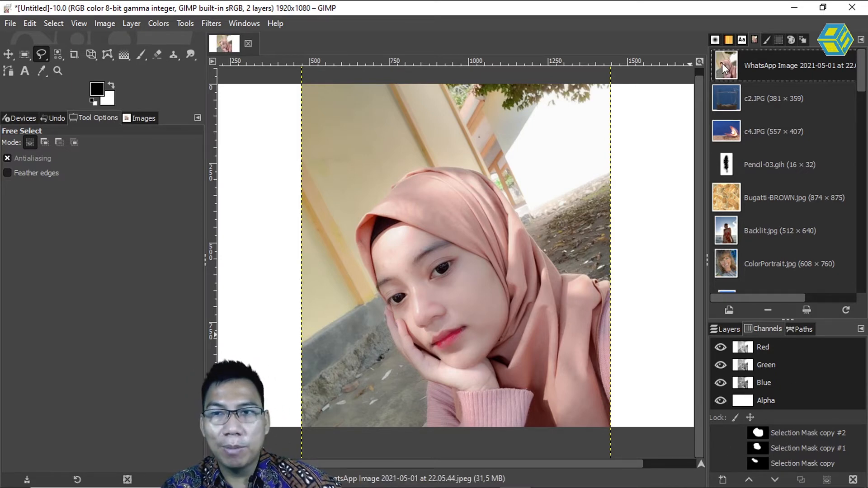
left_click_drag(725, 67, 447, 39)
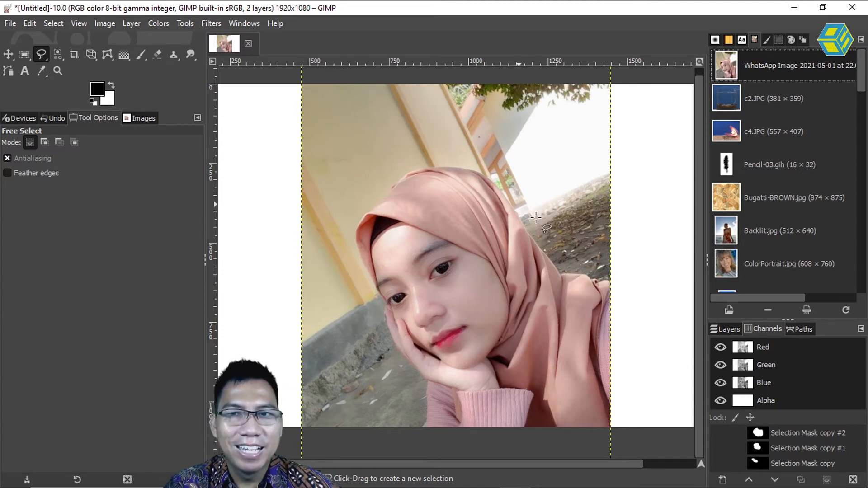
left_click(9, 54)
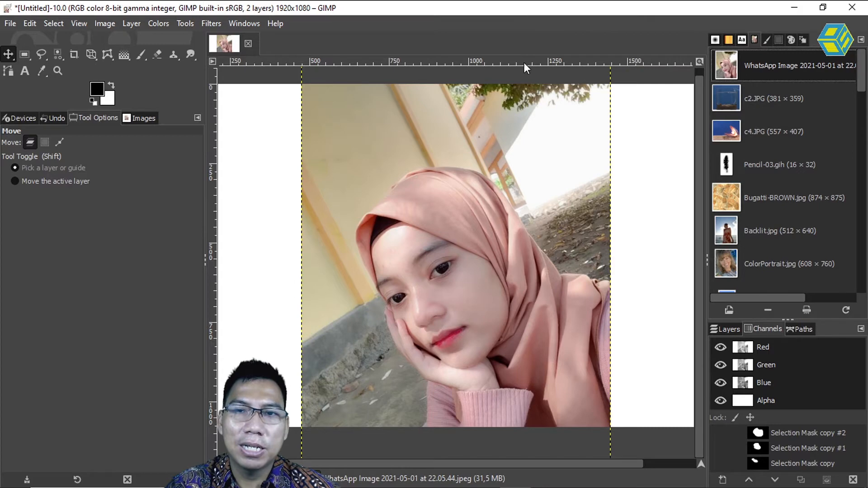
left_click(11, 24)
mouse_move(30, 23)
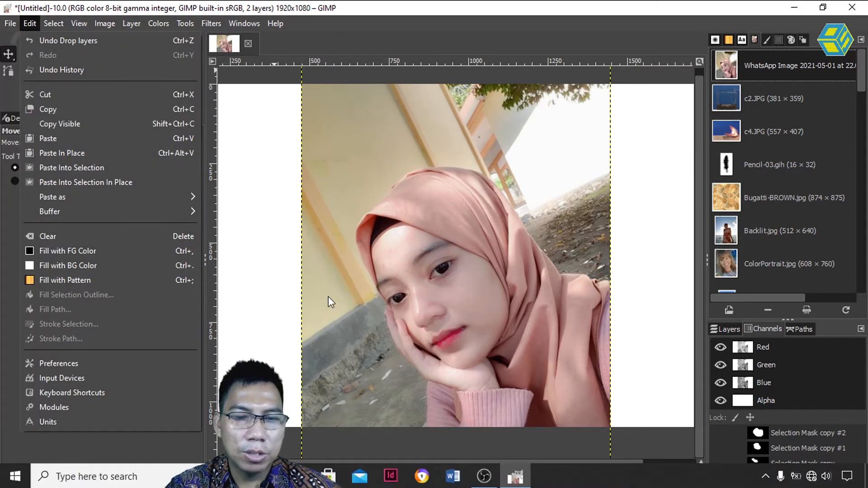
left_click(515, 26)
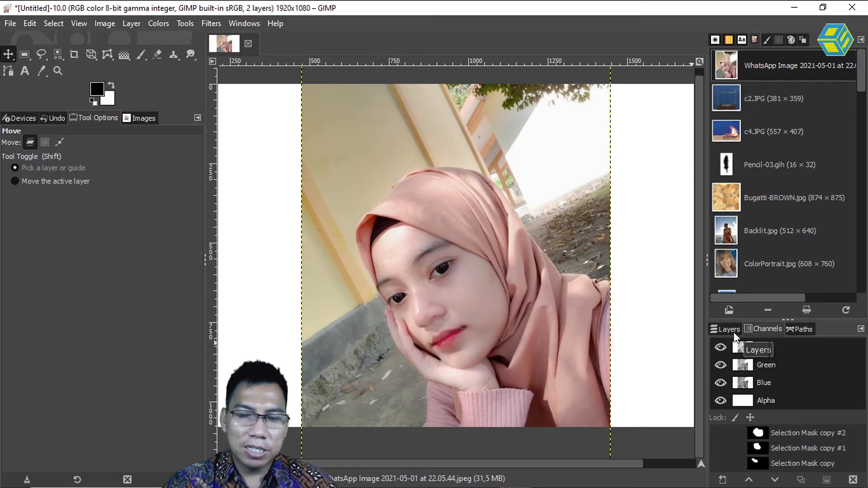
Load the saved selection channels one by one as the selection over the photo, ending with Selection Mask copy #2
left_click(758, 434, "alt")
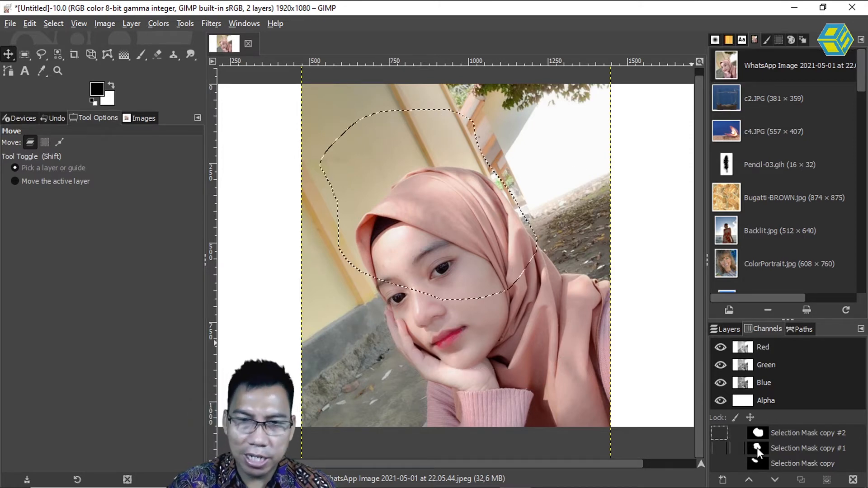
left_click(755, 463, "alt")
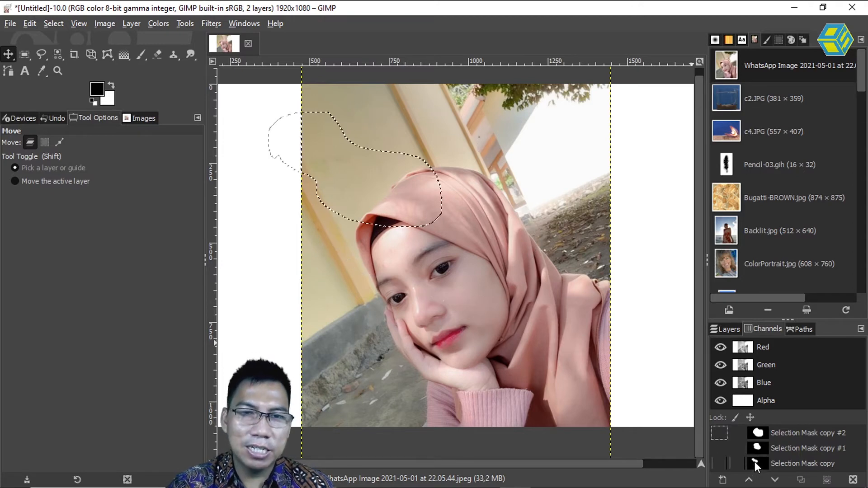
left_click(758, 433, "alt")
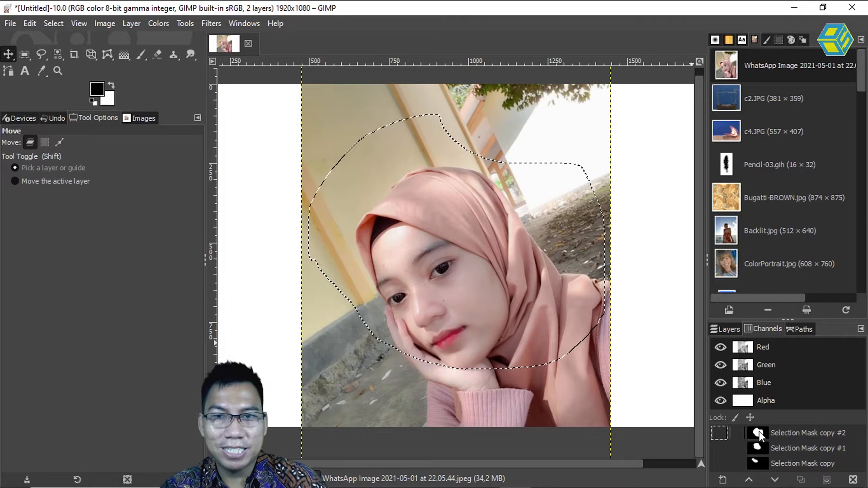
Add a layer mask initialized to Selection to the WhatsApp Image layer and hide the Background layer
left_click(728, 330)
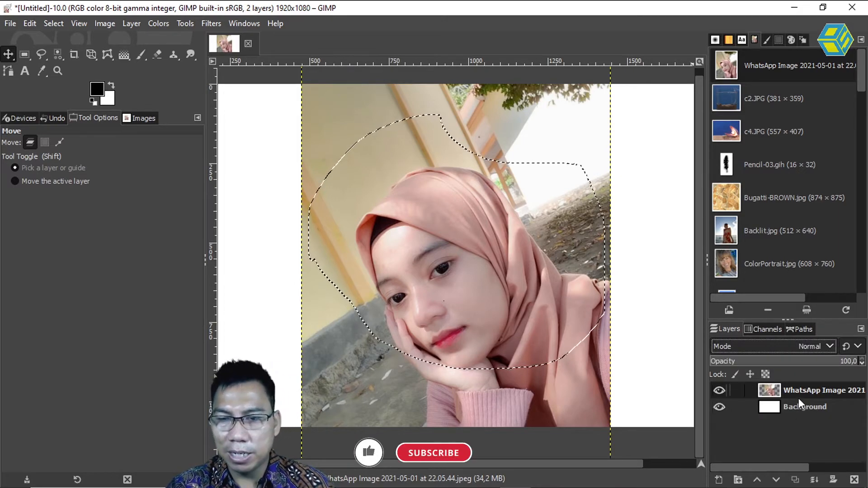
left_click(834, 481)
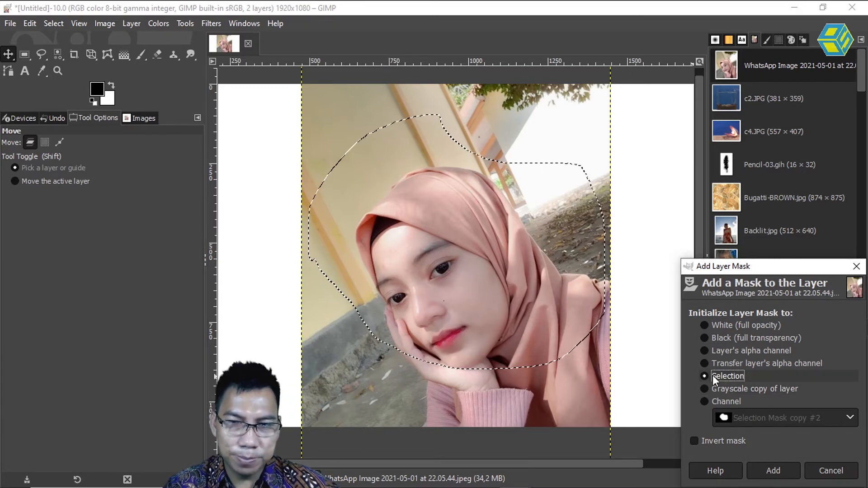
left_click(774, 471)
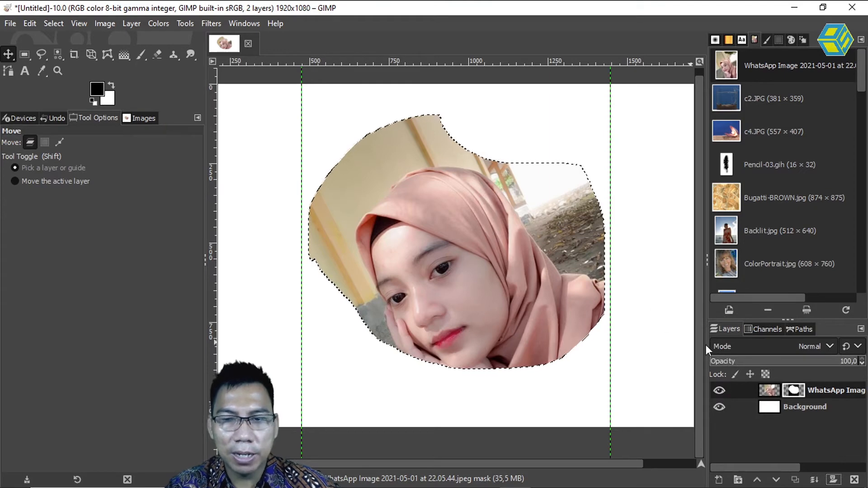
left_click(728, 330)
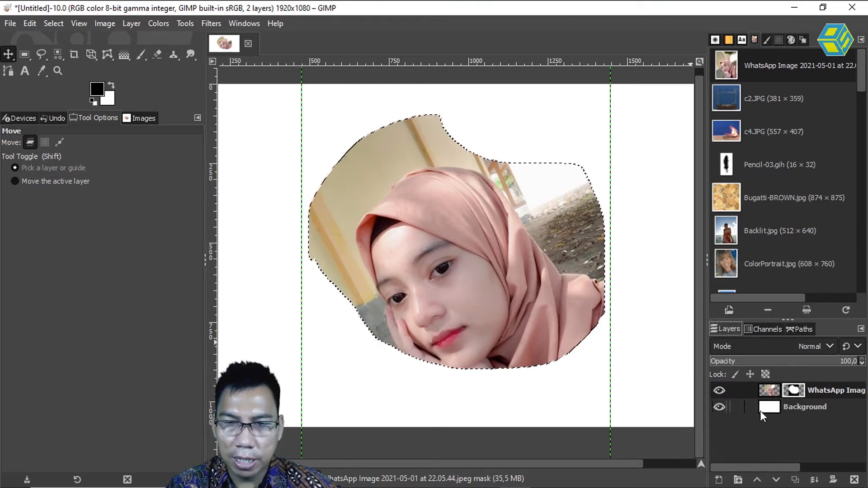
left_click(719, 407)
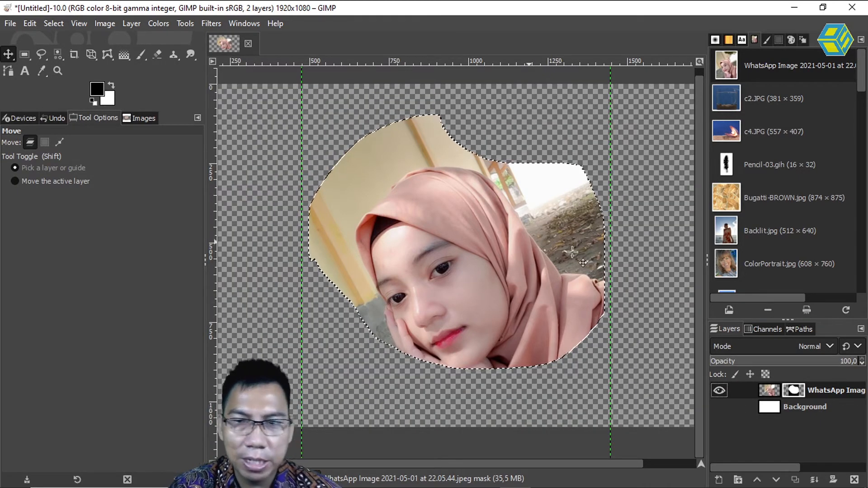
Mask out parts of the face and headscarf with black freehand Paintbrush strokes on the photo's layer mask
left_click(762, 330)
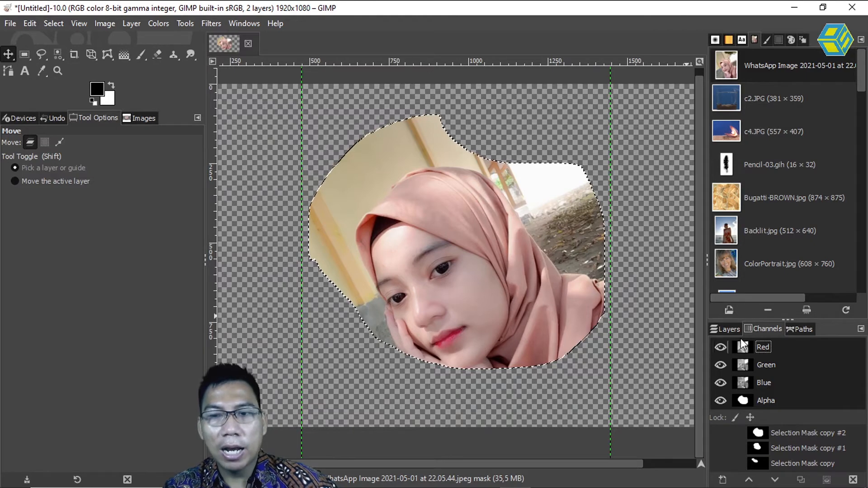
left_click(727, 329)
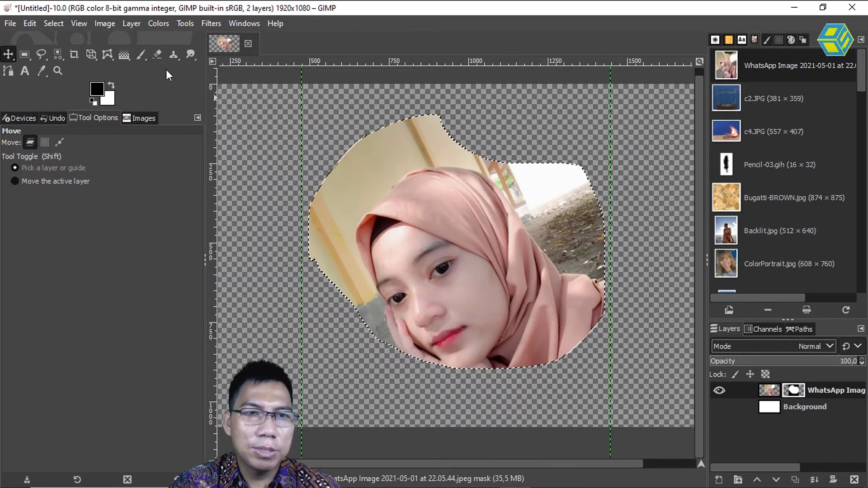
left_click(143, 53)
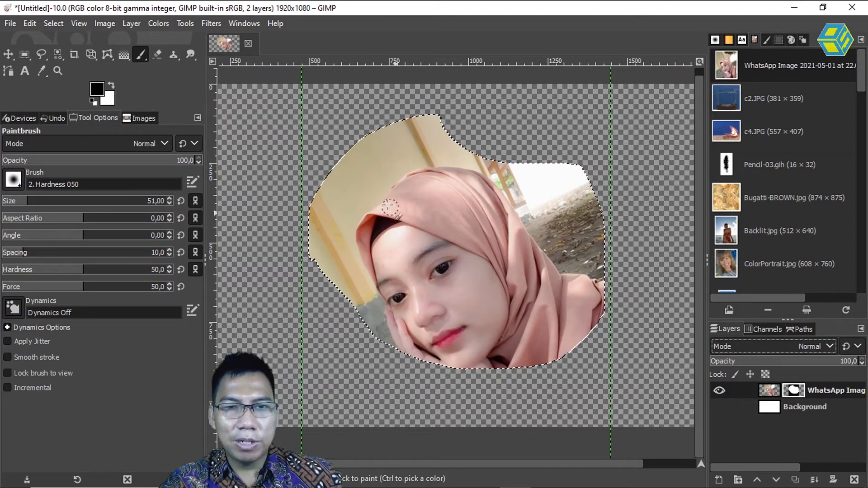
mouse_move(371, 190)
left_mouse_down()
mouse_move(452, 204)
mouse_move(520, 257)
mouse_move(549, 308)
mouse_move(388, 271)
mouse_move(450, 305)
left_mouse_up()
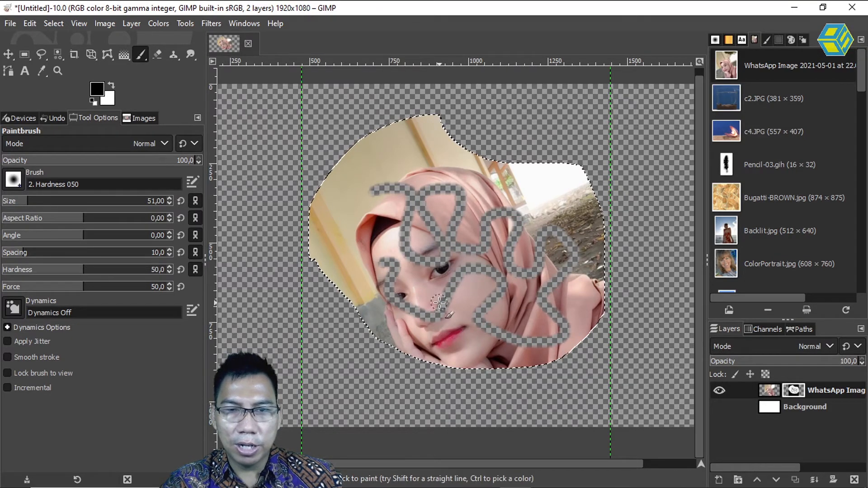
mouse_move(448, 252)
left_mouse_down()
mouse_move(471, 259)
mouse_move(467, 250)
mouse_move(366, 275)
mouse_move(407, 230)
mouse_move(486, 200)
mouse_move(409, 196)
mouse_move(345, 213)
mouse_move(518, 223)
mouse_move(417, 231)
mouse_move(480, 239)
mouse_move(514, 268)
mouse_move(497, 231)
mouse_move(438, 219)
left_mouse_up()
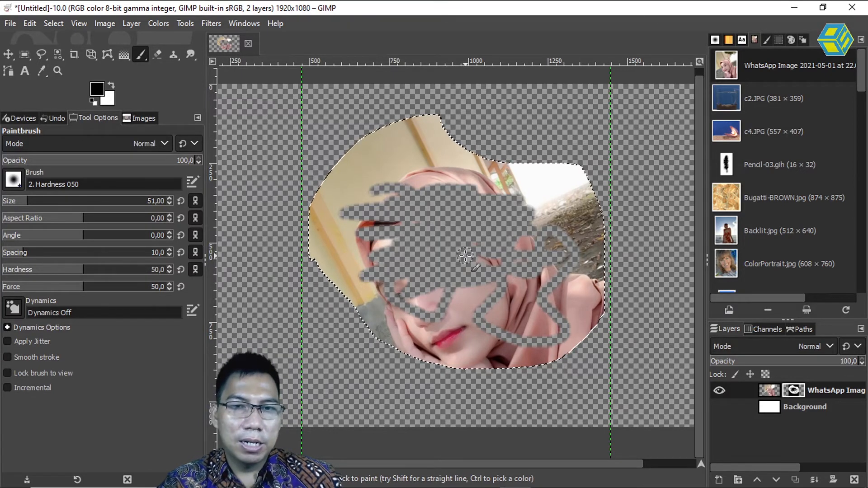
Swap the foreground colour to white and paint over the masked strokes to bring the face and headscarf back
left_click(111, 83)
mouse_move(408, 196)
left_mouse_down()
mouse_move(443, 234)
mouse_move(390, 238)
left_mouse_up()
mouse_move(368, 210)
left_mouse_down()
mouse_move(386, 200)
mouse_move(415, 209)
mouse_move(444, 203)
mouse_move(471, 242)
mouse_move(388, 190)
mouse_move(486, 237)
mouse_move(490, 206)
mouse_move(512, 201)
mouse_move(564, 237)
mouse_move(562, 256)
mouse_move(470, 226)
mouse_move(404, 262)
mouse_move(415, 305)
mouse_move(391, 288)
mouse_move(443, 311)
mouse_move(432, 327)
mouse_move(398, 316)
mouse_move(361, 275)
mouse_move(432, 266)
mouse_move(445, 279)
mouse_move(407, 281)
mouse_move(381, 260)
mouse_move(386, 245)
mouse_move(371, 257)
mouse_move(352, 244)
mouse_move(385, 226)
mouse_move(347, 207)
mouse_move(474, 206)
mouse_move(452, 214)
mouse_move(456, 220)
mouse_move(430, 218)
mouse_move(443, 225)
mouse_move(392, 239)
mouse_move(383, 250)
mouse_move(355, 254)
mouse_move(401, 251)
mouse_move(374, 259)
mouse_move(408, 285)
mouse_move(400, 297)
mouse_move(417, 309)
mouse_move(396, 304)
mouse_move(426, 258)
mouse_move(420, 264)
mouse_move(442, 284)
mouse_move(467, 278)
mouse_move(473, 259)
mouse_move(521, 224)
mouse_move(534, 225)
mouse_move(465, 196)
mouse_move(507, 186)
mouse_move(515, 198)
mouse_move(497, 192)
left_mouse_up()
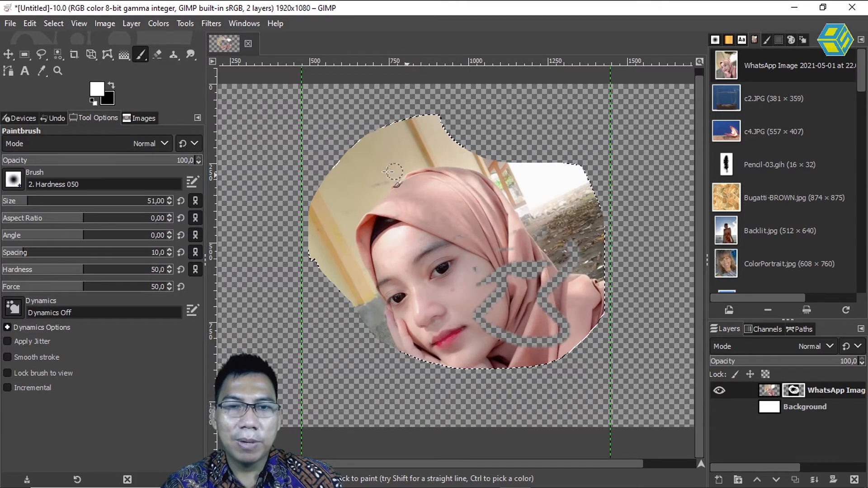
mouse_move(514, 246)
left_mouse_down()
mouse_move(470, 289)
mouse_move(570, 247)
mouse_move(572, 272)
mouse_move(494, 302)
mouse_move(487, 319)
mouse_move(515, 318)
mouse_move(540, 283)
mouse_move(550, 309)
mouse_move(525, 292)
mouse_move(567, 314)
mouse_move(570, 346)
mouse_move(511, 339)
mouse_move(534, 308)
left_mouse_up()
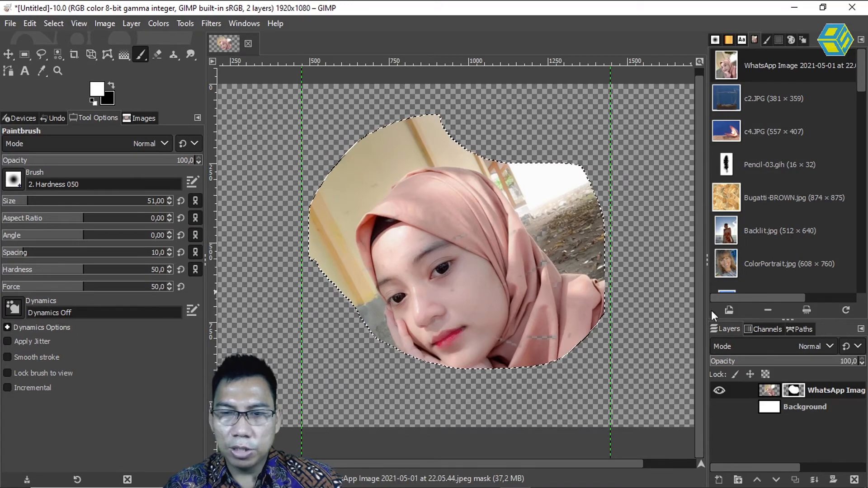
Close the untitled image, discarding its changes, and open c2.JPG as a new image
left_click(769, 329)
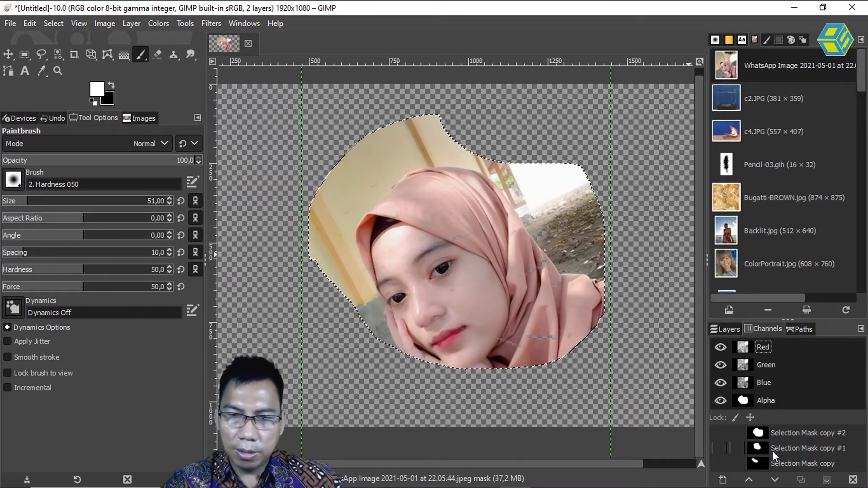
left_click(247, 42)
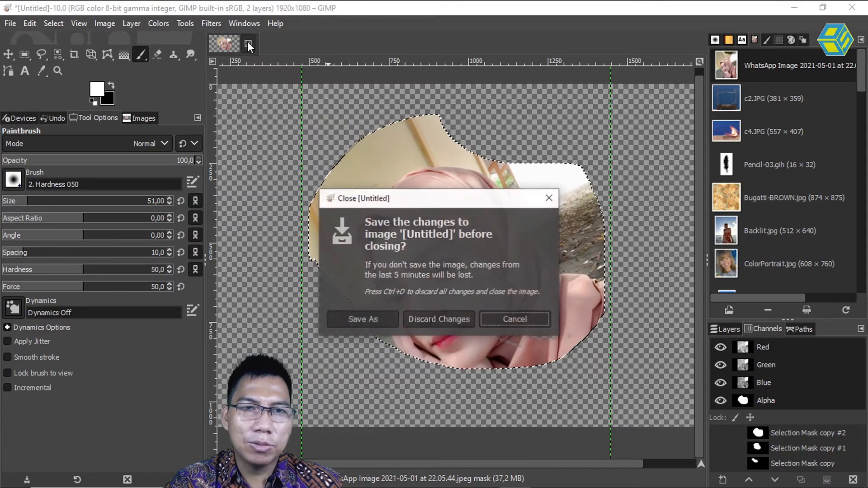
left_click(439, 319)
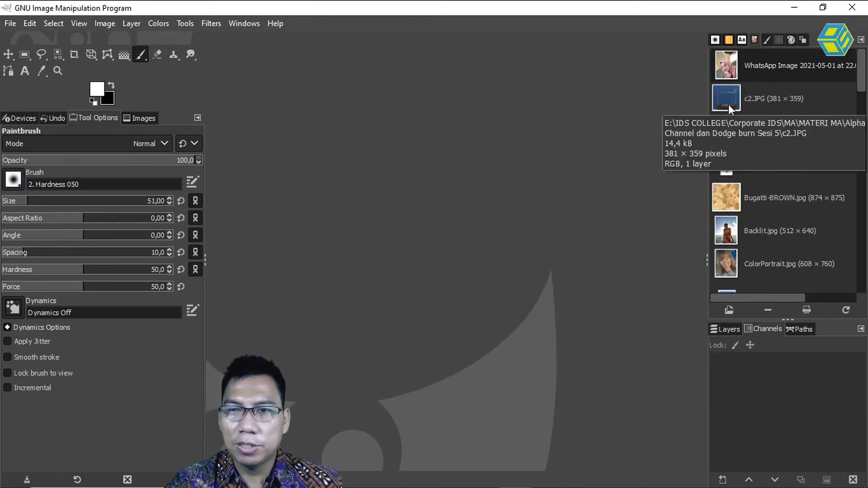
left_click_drag(728, 104, 434, 143)
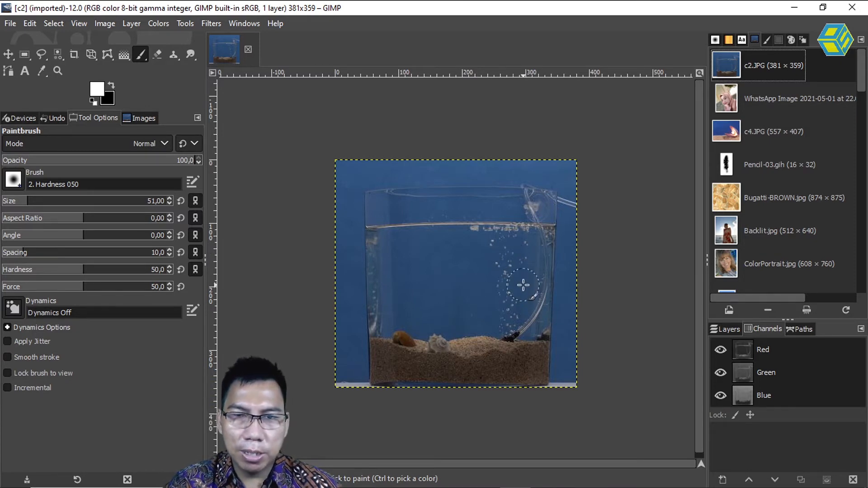
scroll(523, 285, "down", 2)
scroll(523, 285, "up", 4)
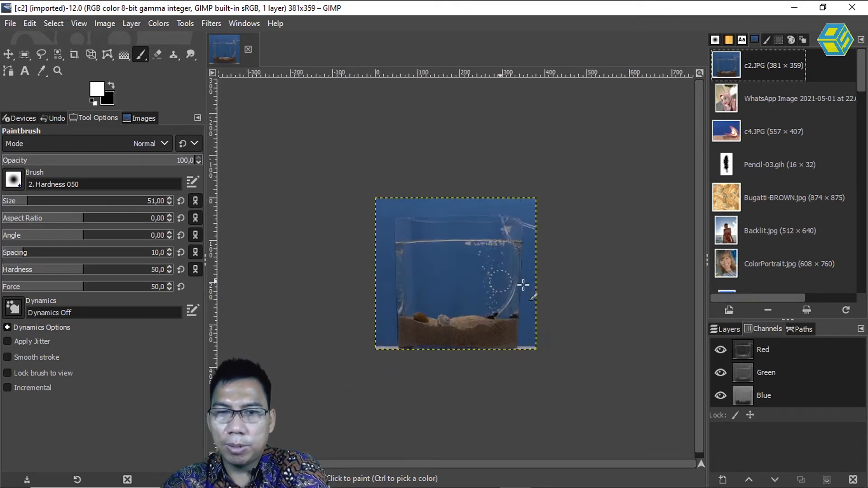
scroll(523, 285, "up", 1)
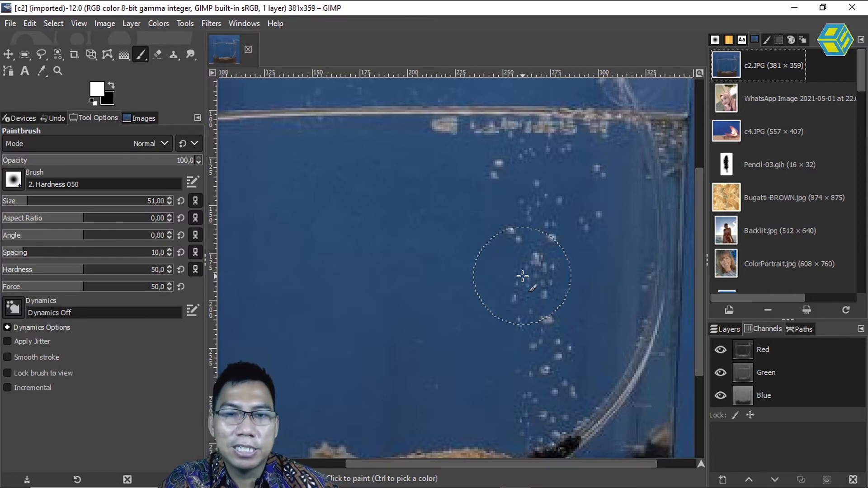
Hide the Red, Green and Blue channels of the aquarium image and turn all three back on
left_click(761, 349)
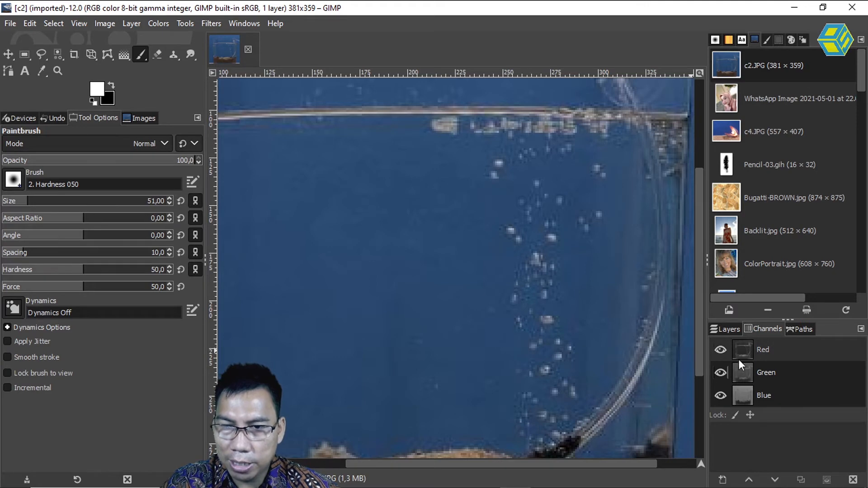
left_click(721, 351)
left_click(720, 371)
left_click(720, 396)
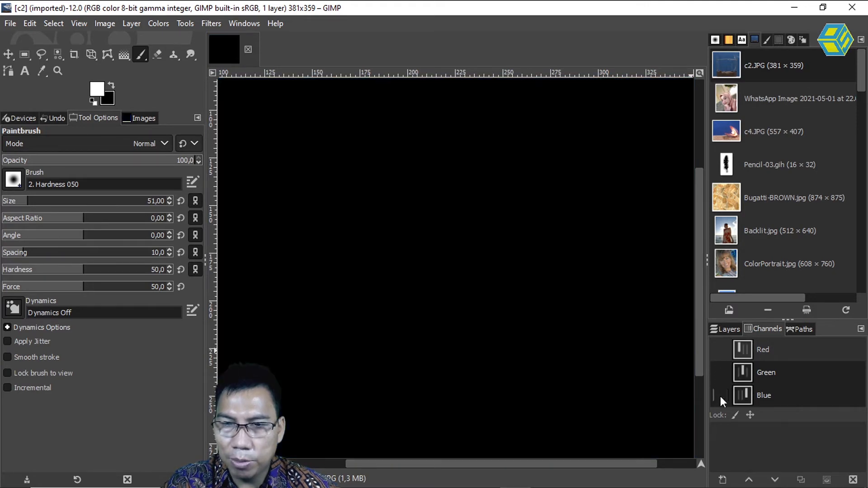
left_click(720, 396)
left_click(720, 372)
left_click(721, 350)
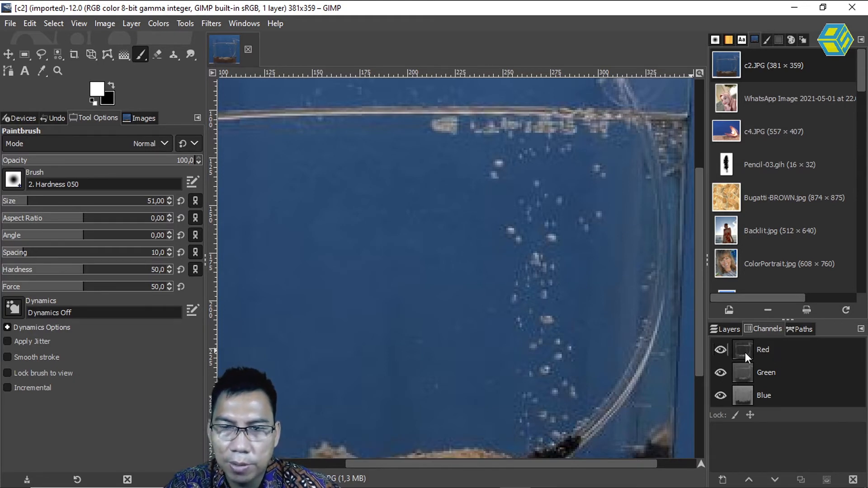
Duplicate the Red, Green and Blue channels of the aquarium image as separate channel copies
right_click(775, 349)
left_click(773, 372)
right_click(771, 348)
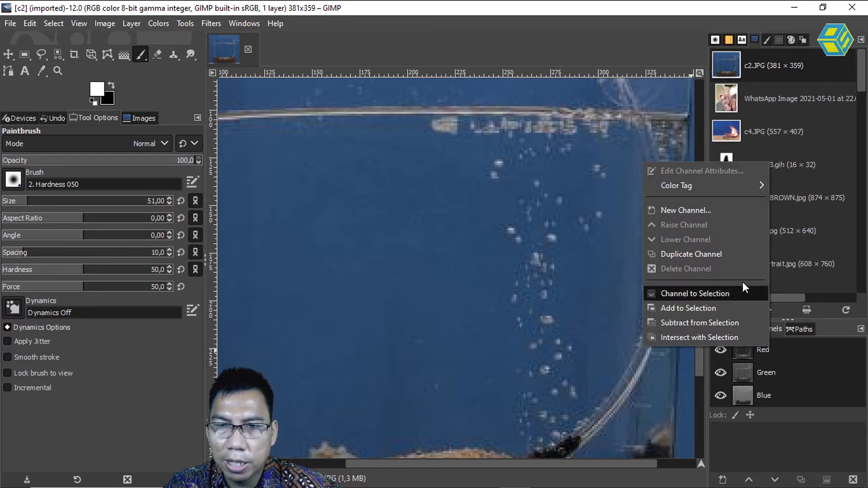
left_click(725, 251)
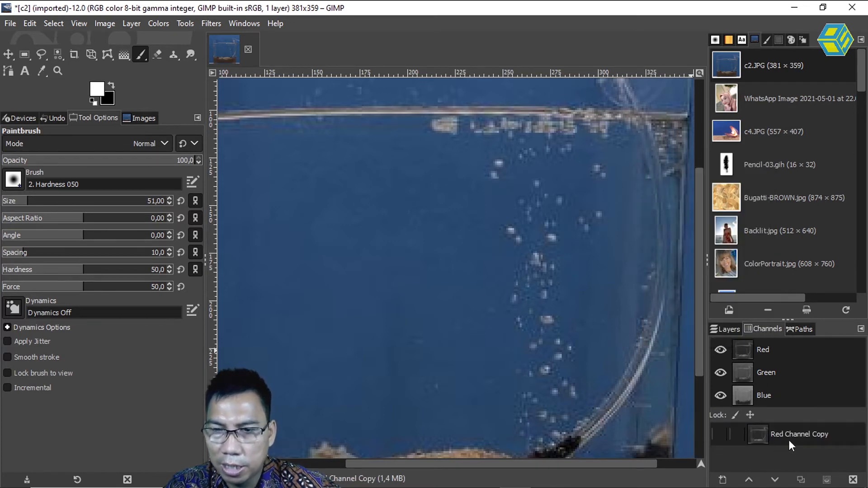
right_click(764, 374)
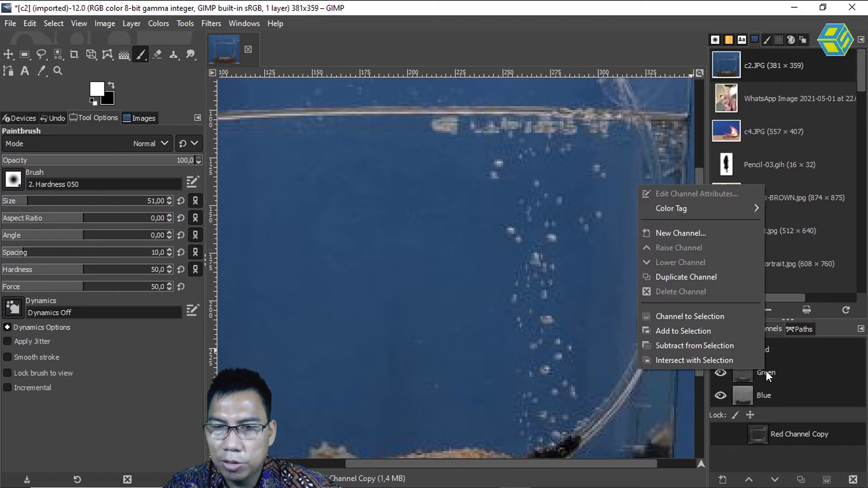
left_click(717, 274)
right_click(772, 395)
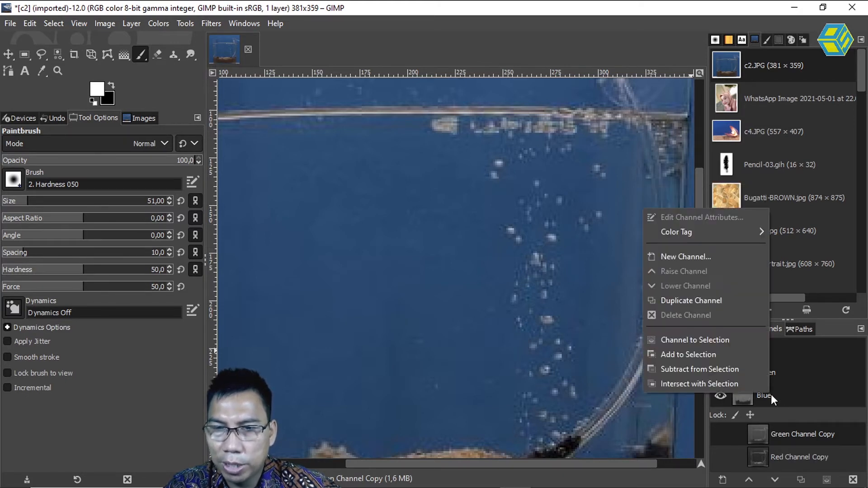
left_click(722, 304)
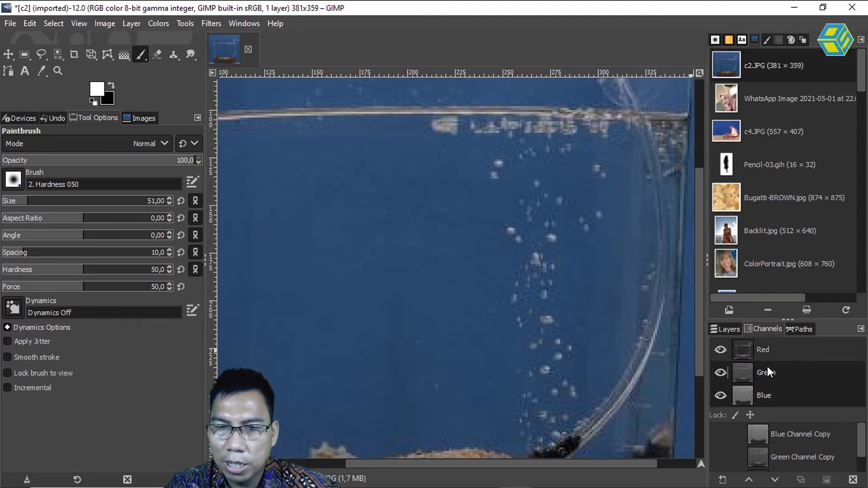
Hide the Red and Green channels, toggle the Blue channel to view it alone, and leave all three hidden
left_click(720, 350)
left_click(720, 371)
left_click(721, 394)
left_click(721, 395)
left_click(721, 395)
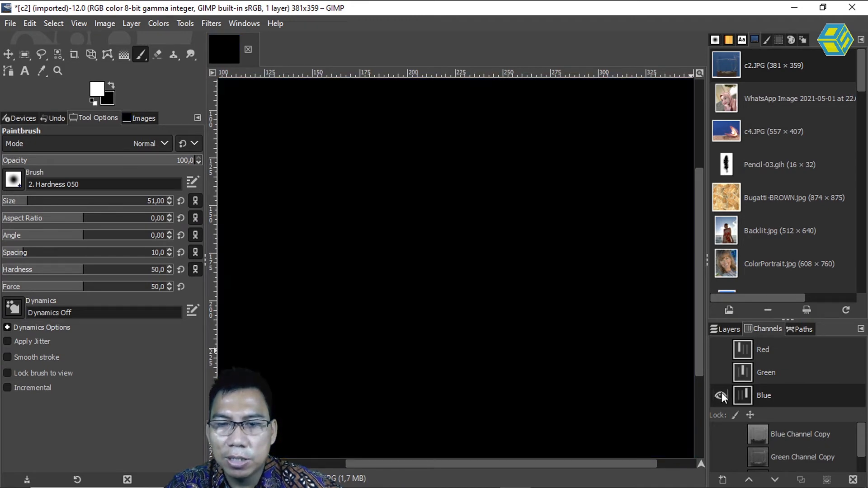
left_click(720, 395)
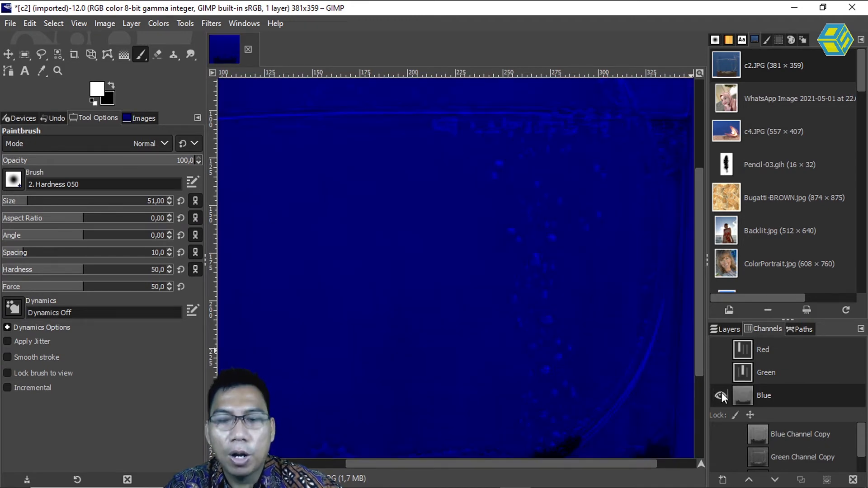
left_click(722, 395)
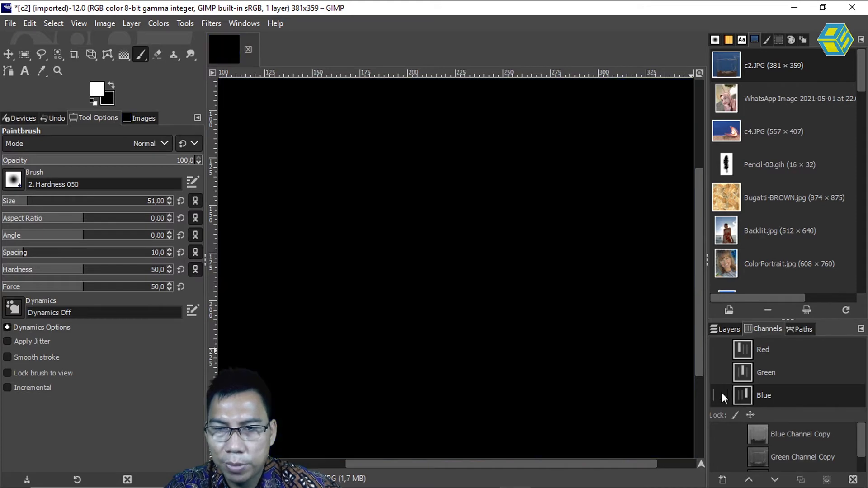
Show Blue Channel Copy, restore the visibility of the Red, Green and Blue channels, and hide the copy again
left_click(792, 435)
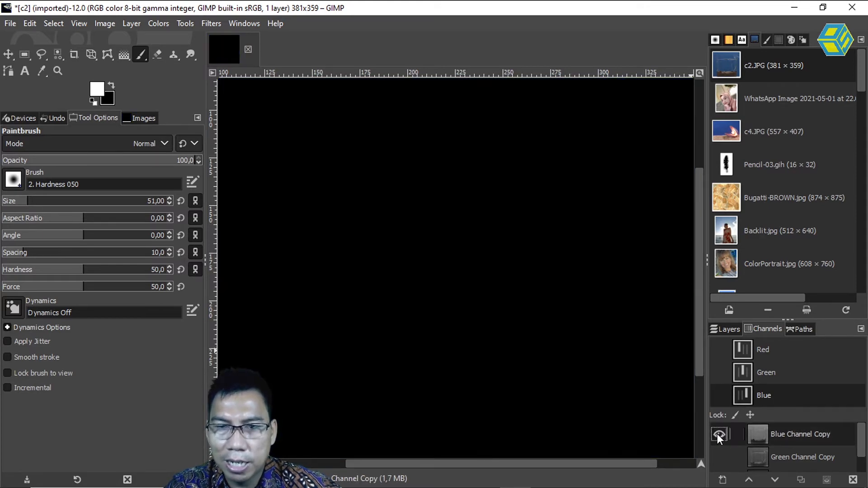
left_click(720, 349)
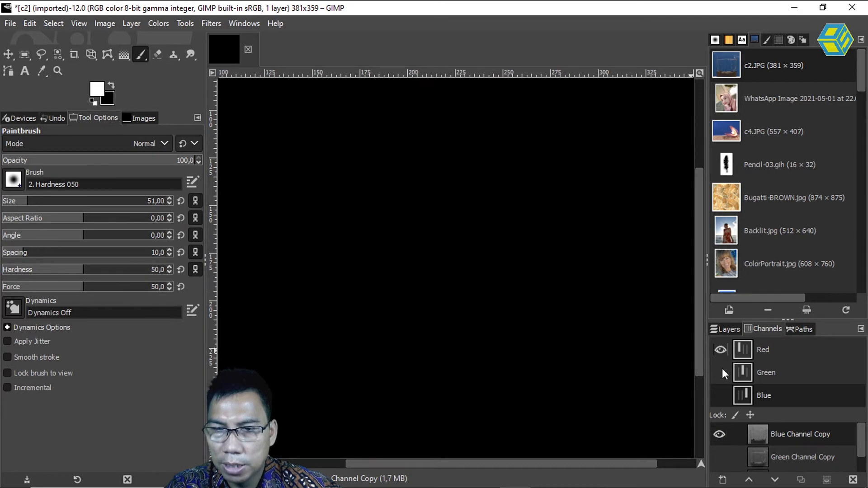
left_click(721, 372)
left_click(721, 396)
left_click(721, 434)
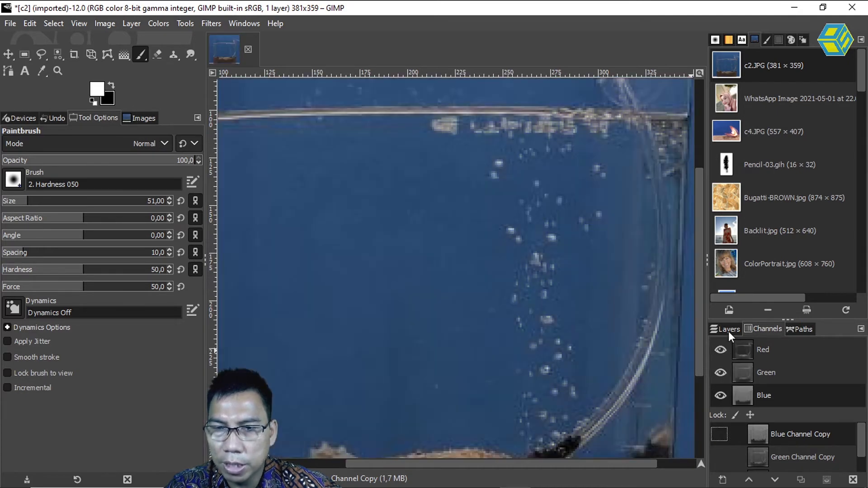
Add a new white-filled layer to the aquarium image and move it below the c2.JPG layer
left_click(728, 330)
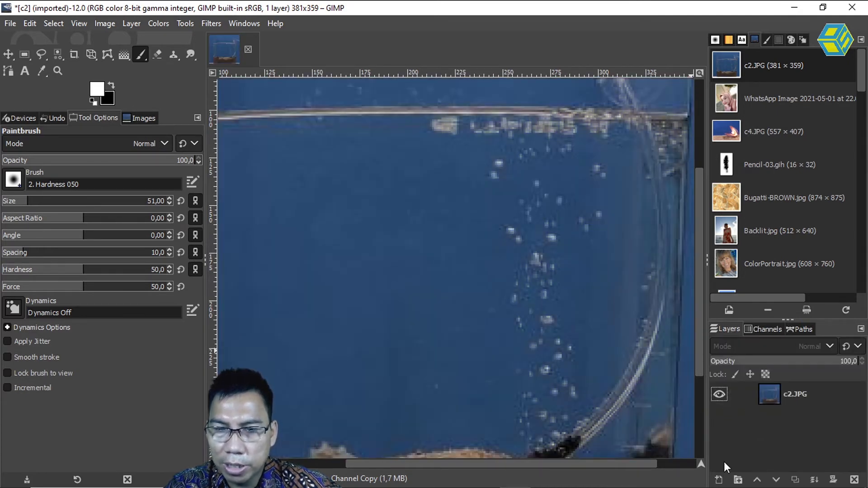
left_click(718, 480)
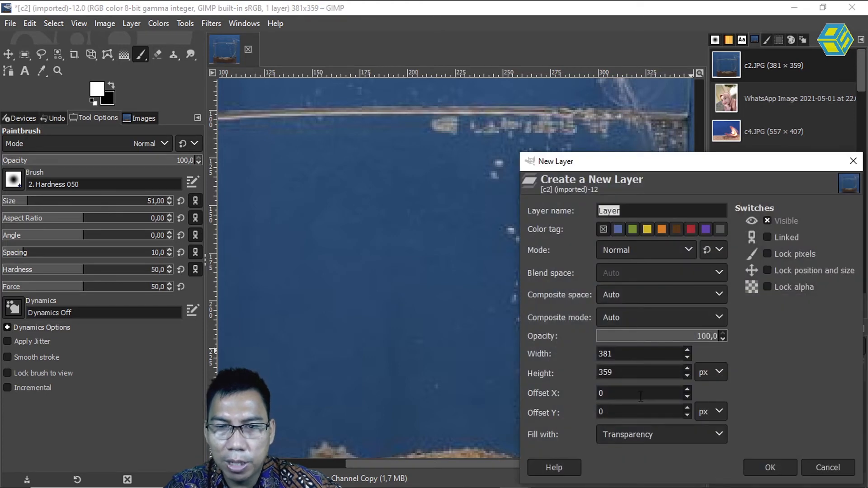
left_click(639, 437)
left_click(640, 387)
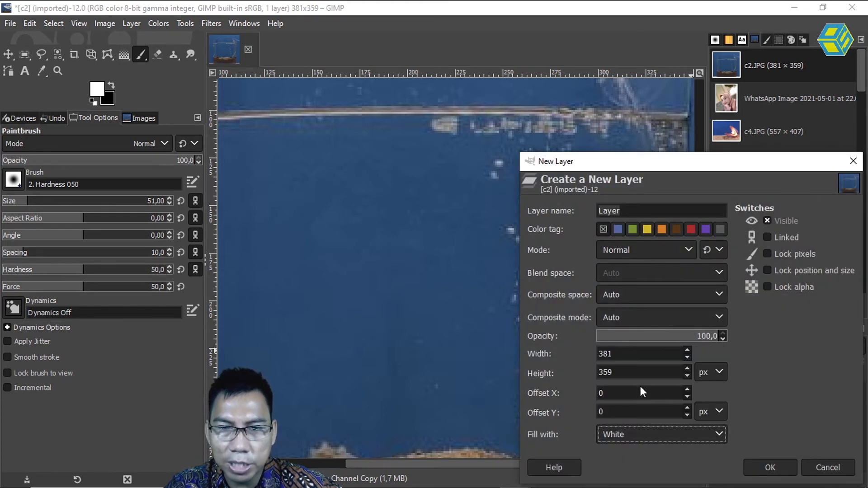
left_click(782, 463)
left_click_drag(766, 400, 793, 438)
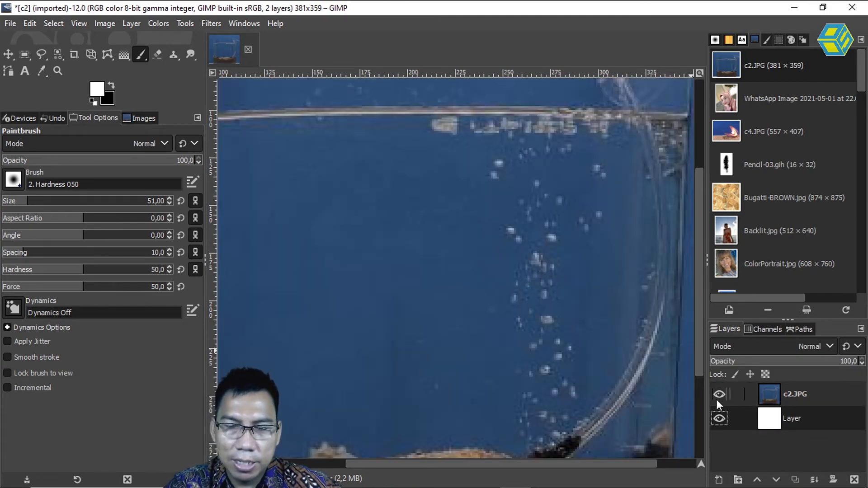
Bring up the channel list, widen the dock and try to enlarge the list upward to fit all channel copies
left_click(769, 329)
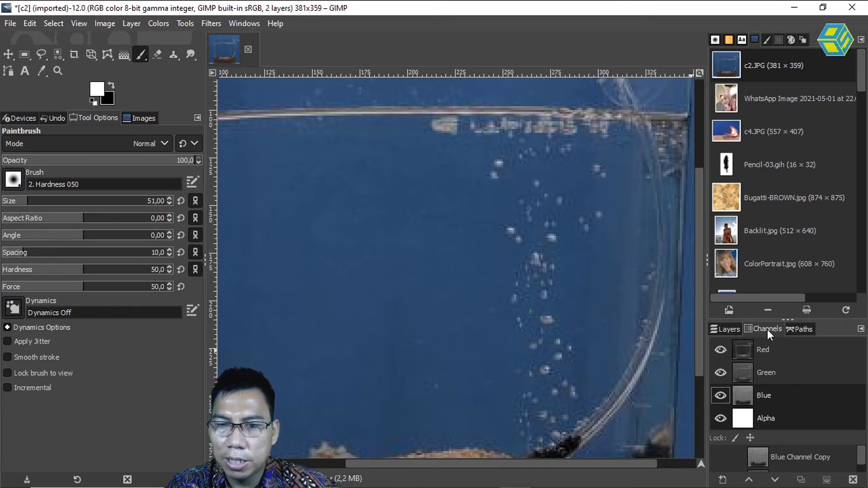
scroll(862, 466, "down", 1)
left_click_drag(862, 462, 863, 457)
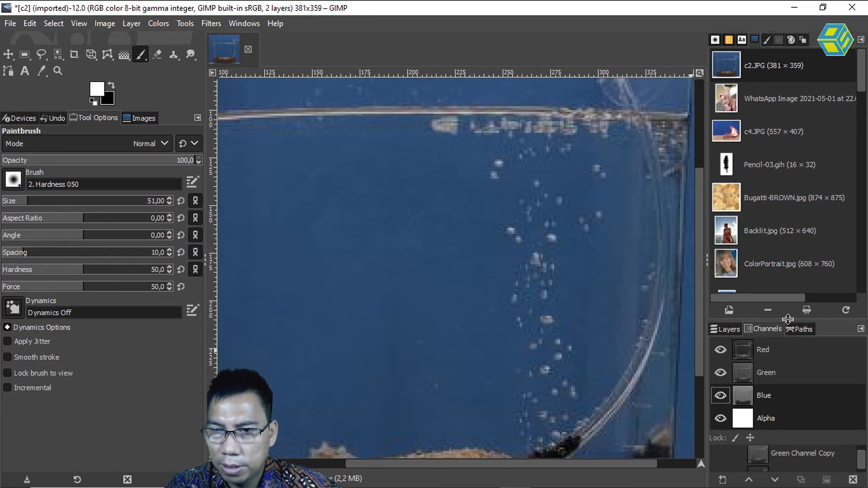
left_click_drag(707, 266, 638, 253)
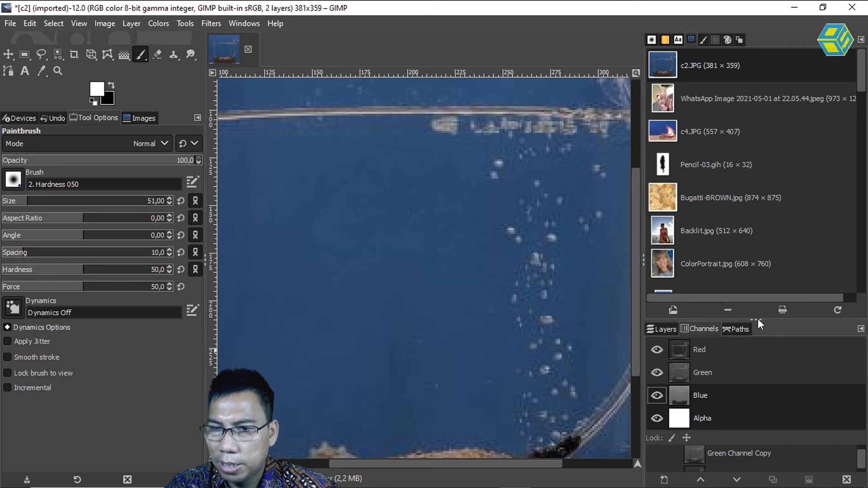
left_click_drag(758, 320, 760, 240)
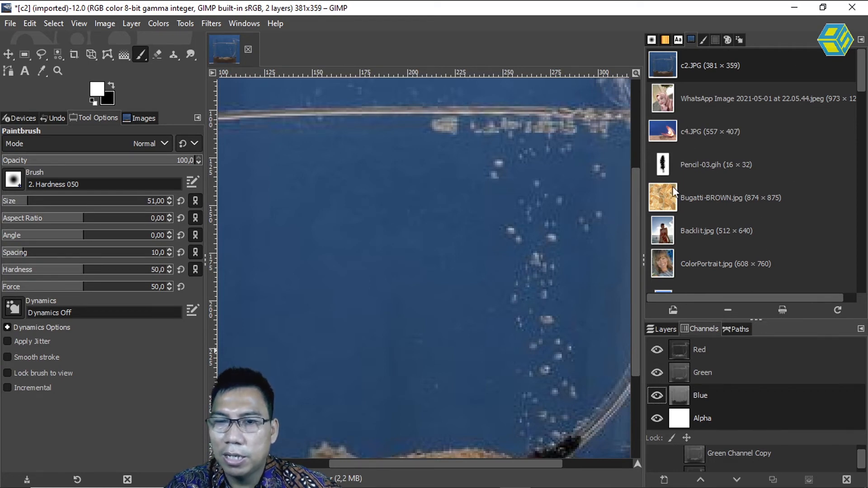
Dock the Channels dialog above the image list and try to enlarge its area for the channel copies
left_click_drag(698, 328, 741, 38)
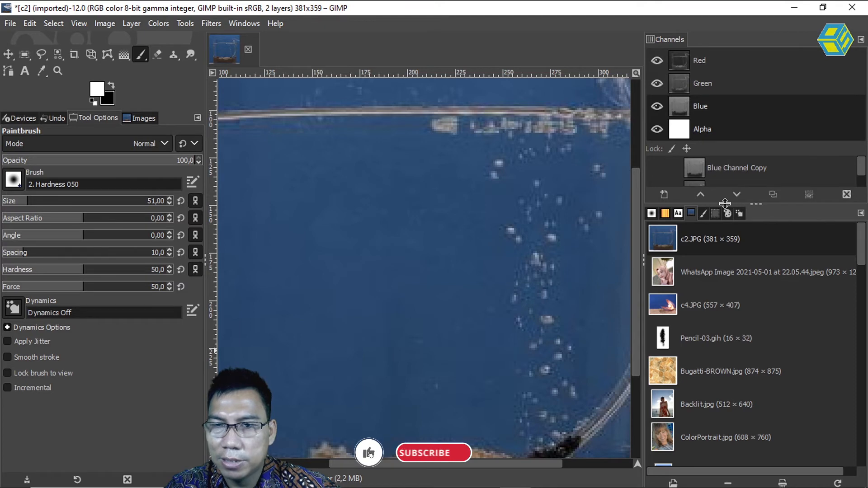
left_click_drag(859, 168, 855, 125)
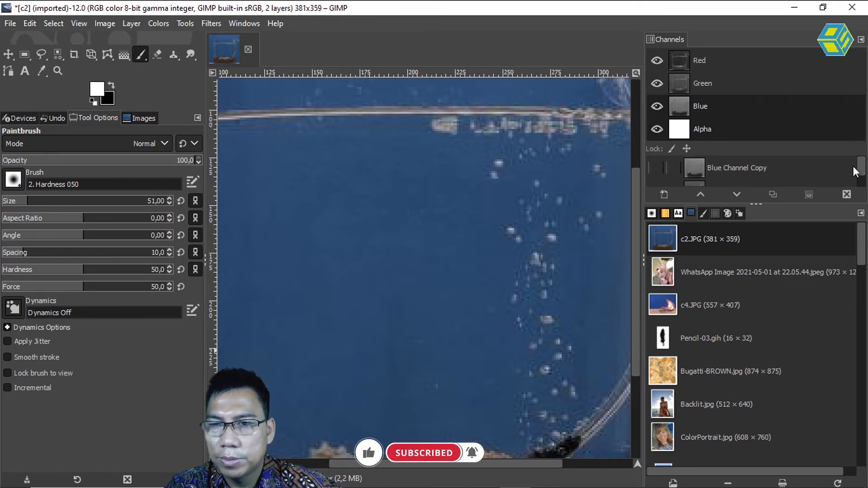
left_click_drag(862, 164, 862, 144)
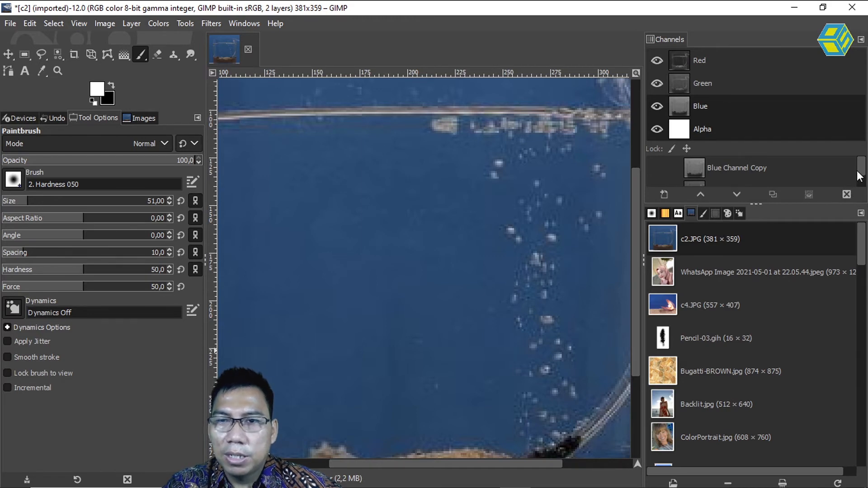
left_click_drag(861, 174, 862, 150)
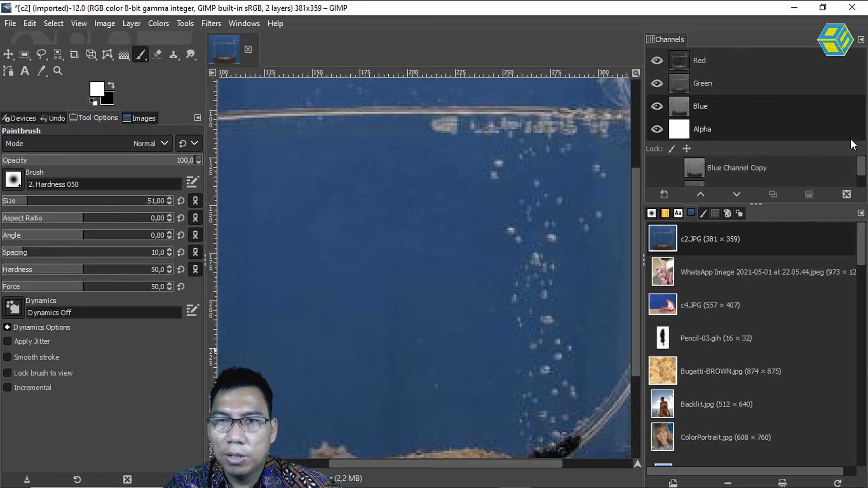
Dock the Channels dialog with the upper dialog group, narrow the dock, and enlarge the Layers area beneath to show both layers
left_click_drag(673, 50, 715, 222)
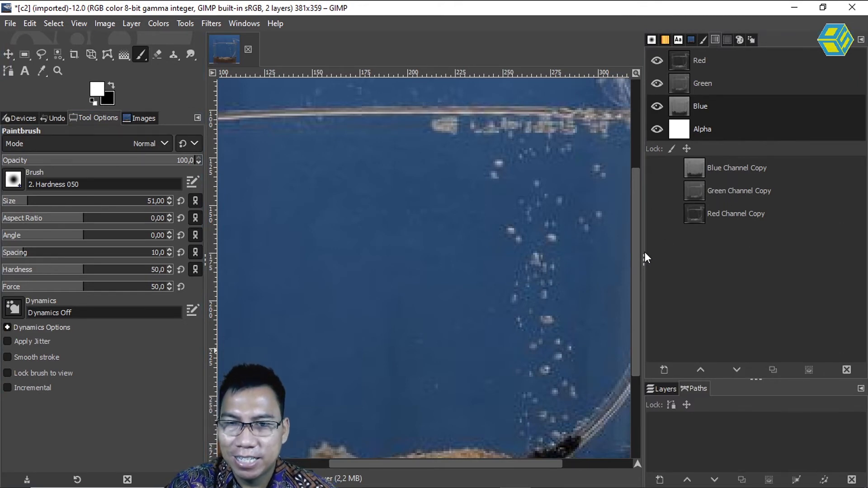
left_click_drag(644, 251, 708, 240)
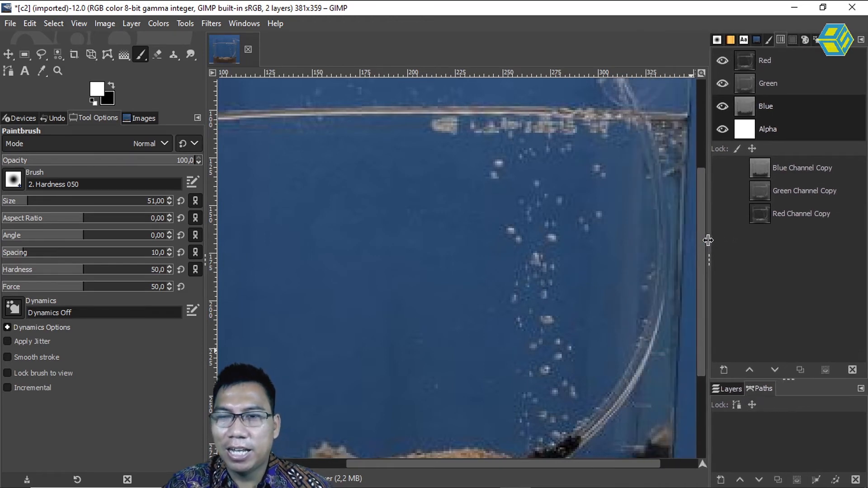
left_click(719, 388)
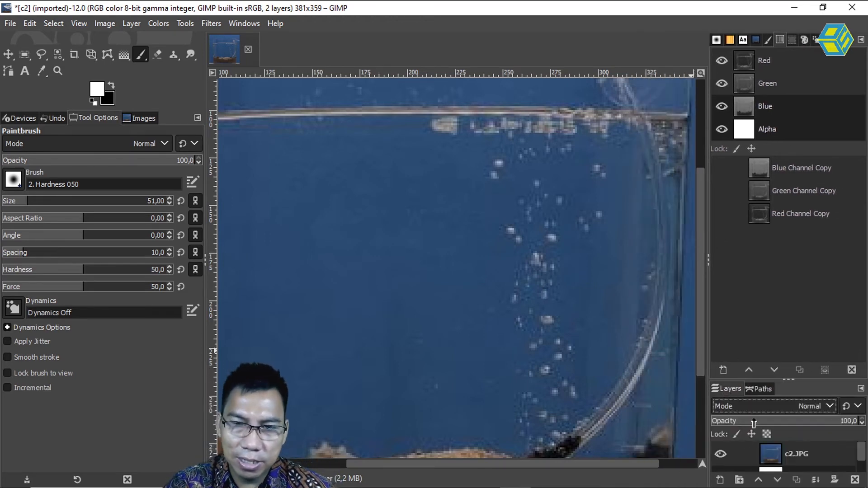
left_click_drag(763, 379, 762, 320)
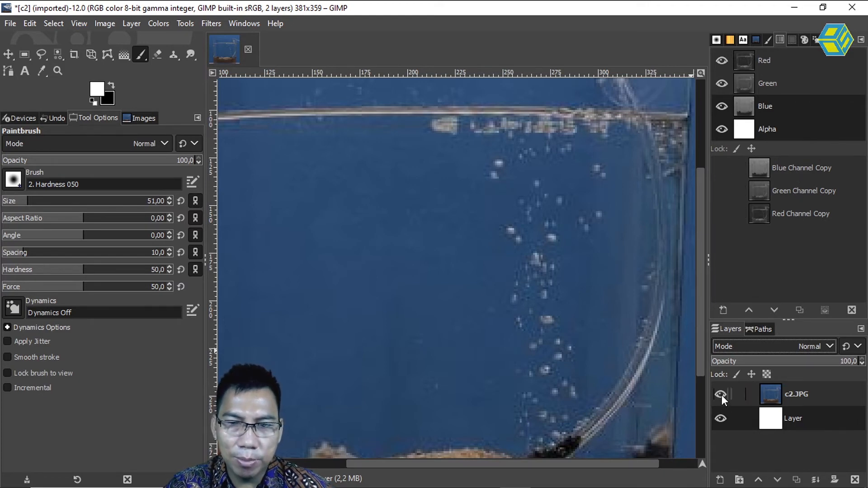
Hide the c2.JPG layer and show Blue Channel Copy over the white layer
left_click(797, 395)
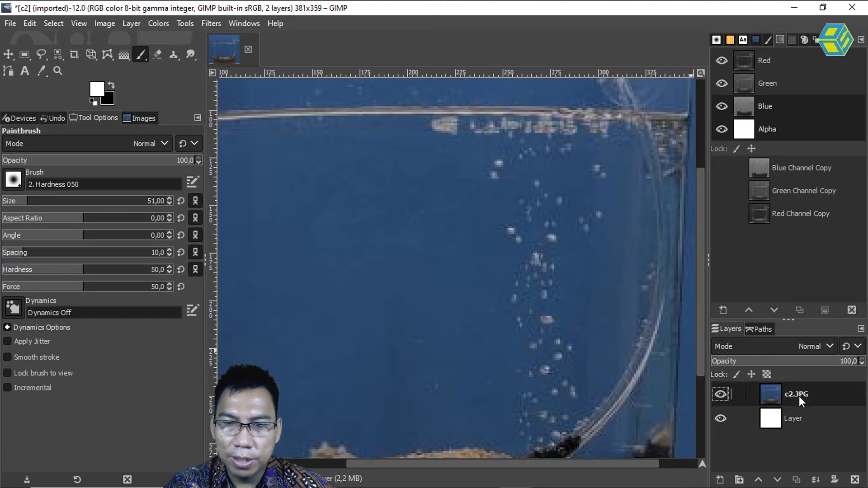
left_click(722, 394)
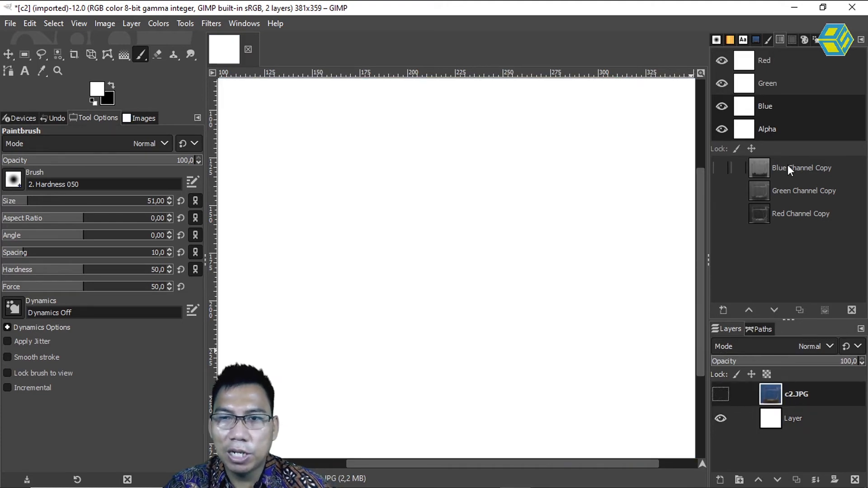
left_click(722, 168)
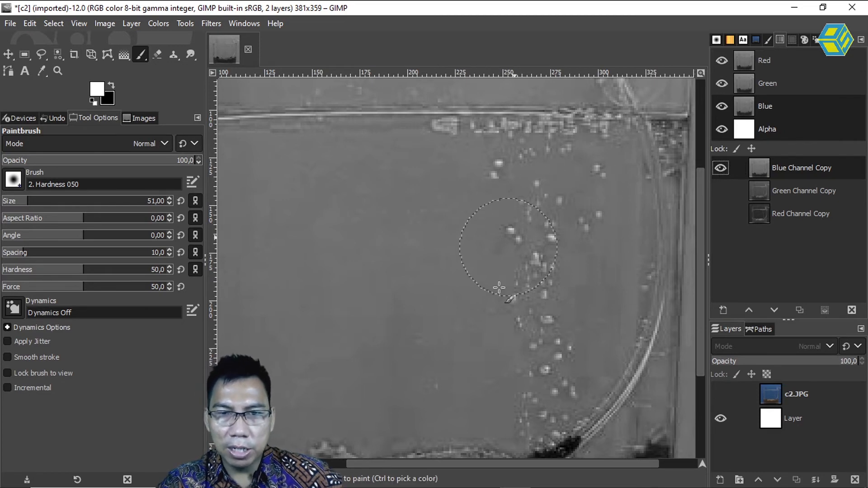
Compare the Blue, Green and Red channel copies one at a time, leaving only Red Channel Copy visible
left_click(721, 167)
left_click(718, 189)
left_click(718, 189)
left_click(721, 213)
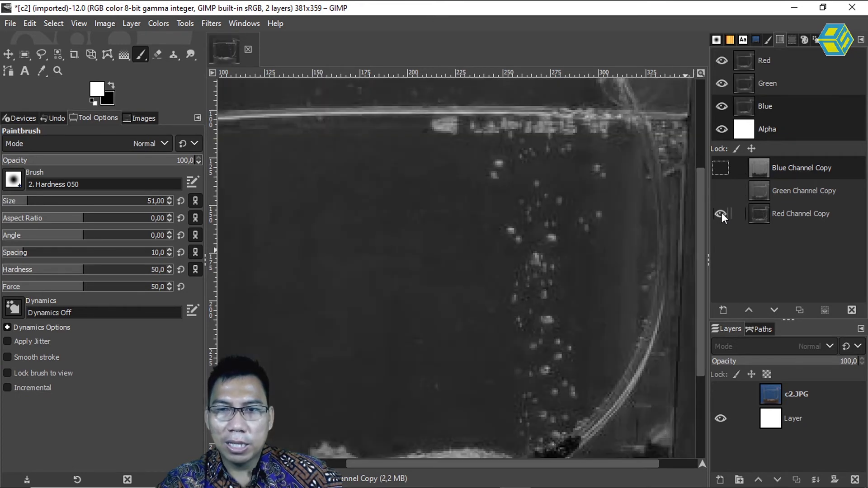
left_click(720, 167)
left_click(720, 213)
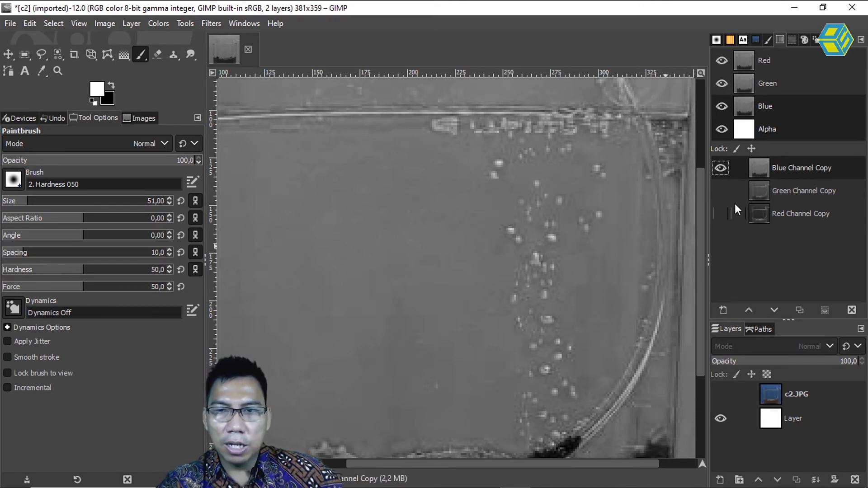
left_click(720, 167)
left_click(721, 192)
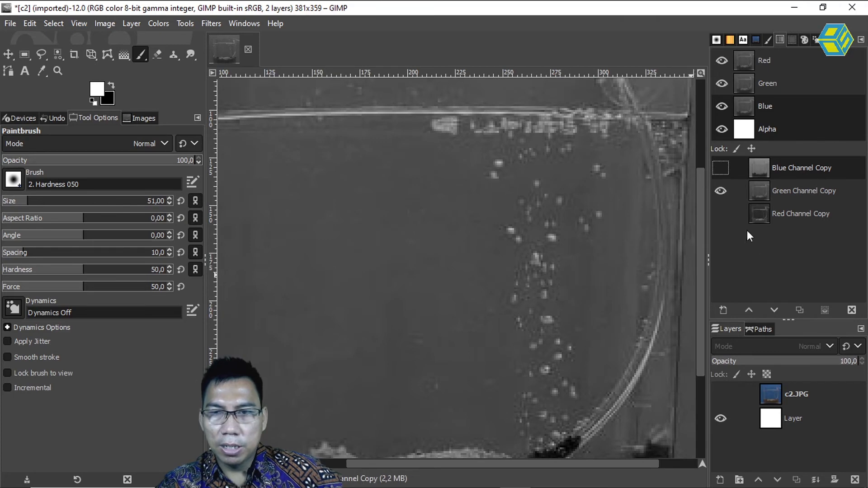
left_click(722, 191)
left_click(721, 213)
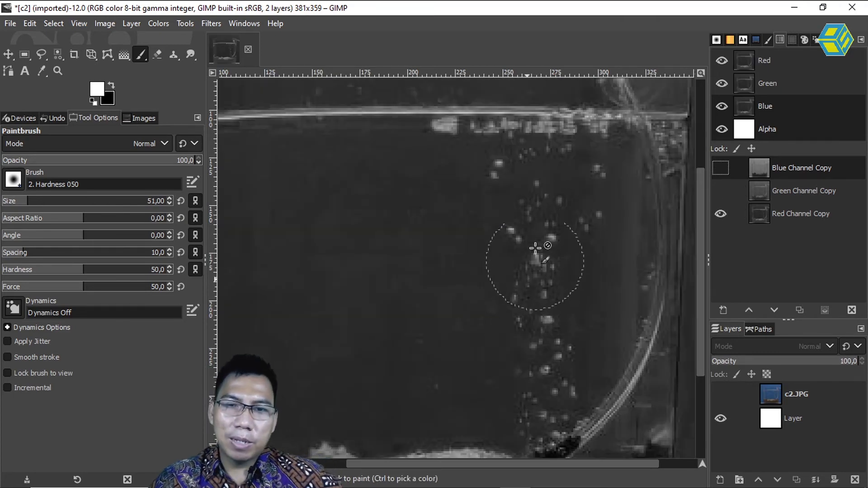
Show the Green and Blue channel copies in turn over Red Channel Copy to compare them, leaving both hidden
left_click(804, 190)
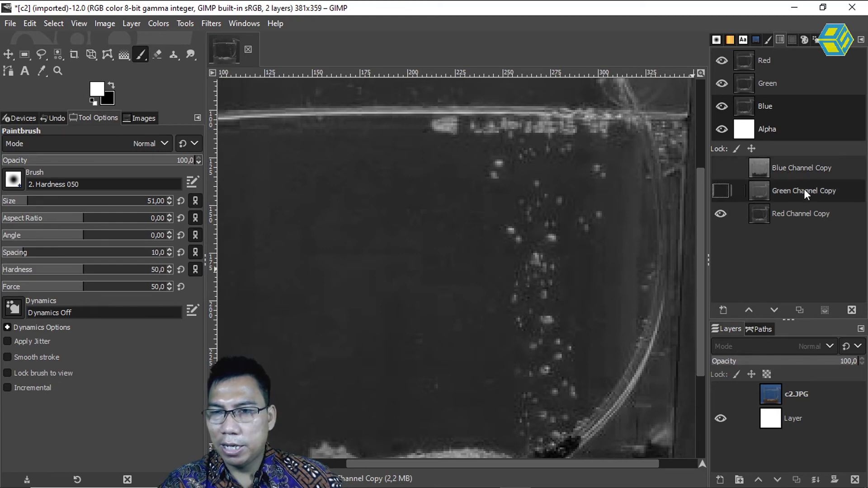
left_click(722, 191)
left_click(722, 191)
left_click(720, 170)
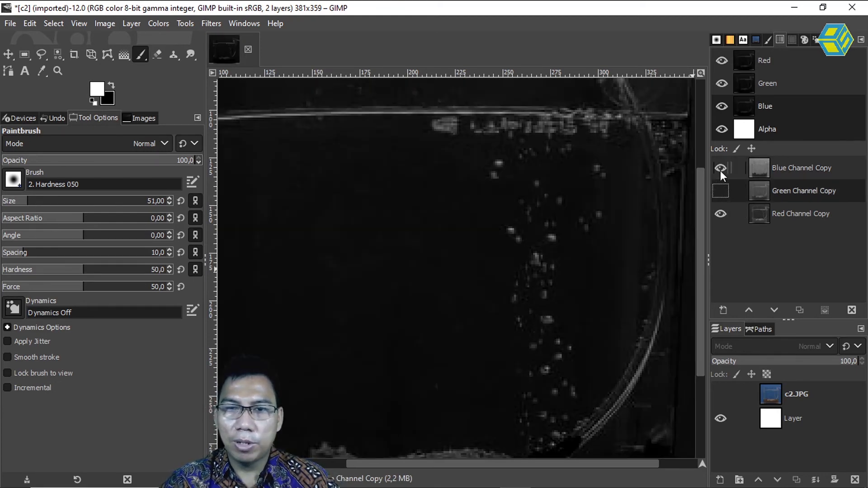
left_click(720, 170)
left_click(722, 189)
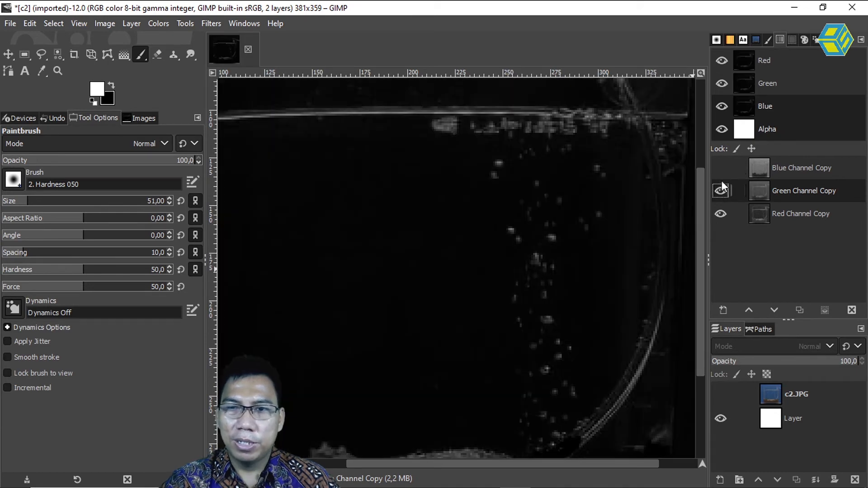
left_click(721, 190)
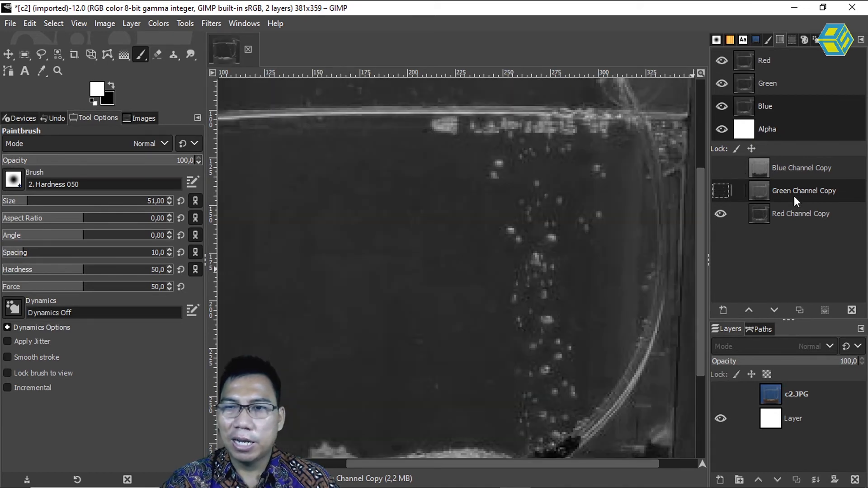
Delete Green Channel Copy and Blue Channel Copy, keeping only Red Channel Copy
left_click_drag(798, 190, 852, 310)
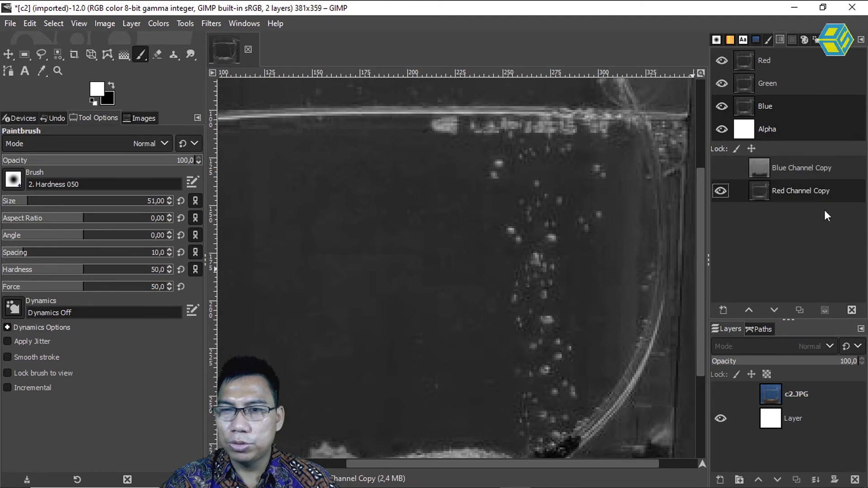
left_click(805, 168)
left_click_drag(816, 169, 852, 313)
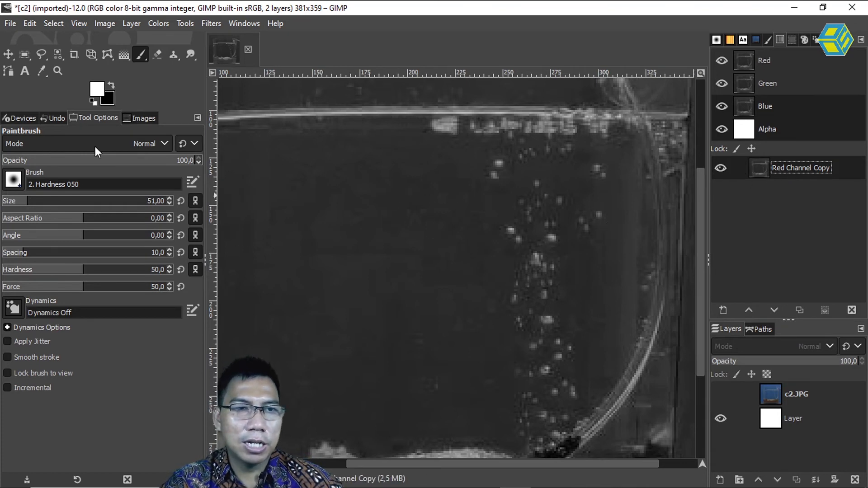
Outline the column of air bubbles closely with Free Select, confirm the selection and invert it
left_click(39, 54)
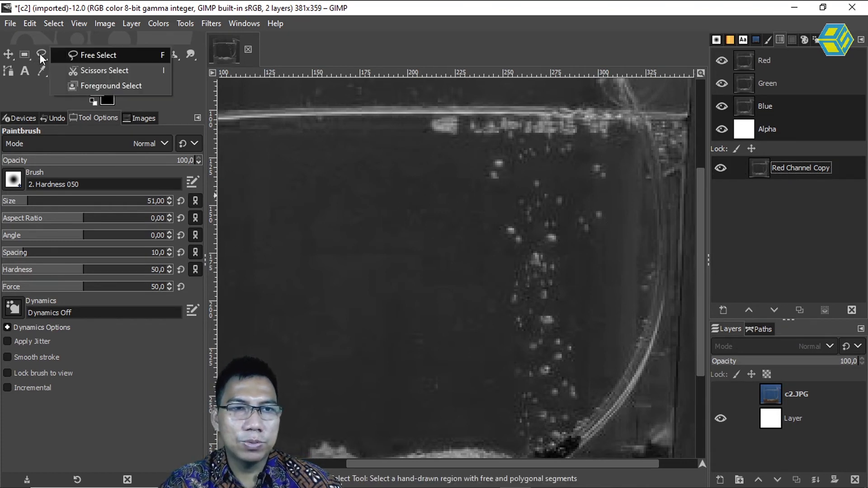
left_click(80, 58)
mouse_move(586, 394)
left_mouse_down()
mouse_move(515, 414)
mouse_move(482, 282)
mouse_move(474, 174)
mouse_move(486, 149)
mouse_move(529, 165)
mouse_move(602, 152)
mouse_move(622, 182)
mouse_move(617, 277)
mouse_move(583, 401)
left_mouse_up()
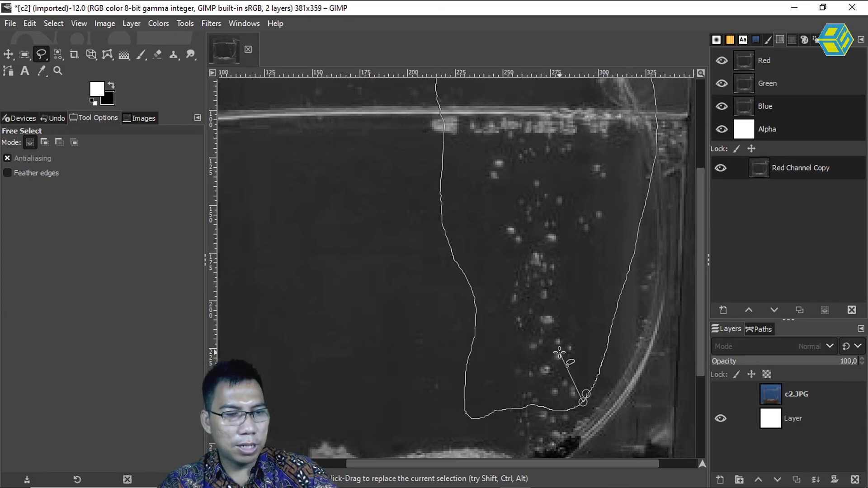
key("Escape")
mouse_move(591, 396)
left_mouse_down()
mouse_move(546, 421)
mouse_move(506, 407)
mouse_move(502, 316)
mouse_move(470, 216)
mouse_move(474, 161)
mouse_move(513, 152)
mouse_move(549, 160)
mouse_move(602, 147)
mouse_move(626, 195)
mouse_move(591, 393)
left_mouse_up()
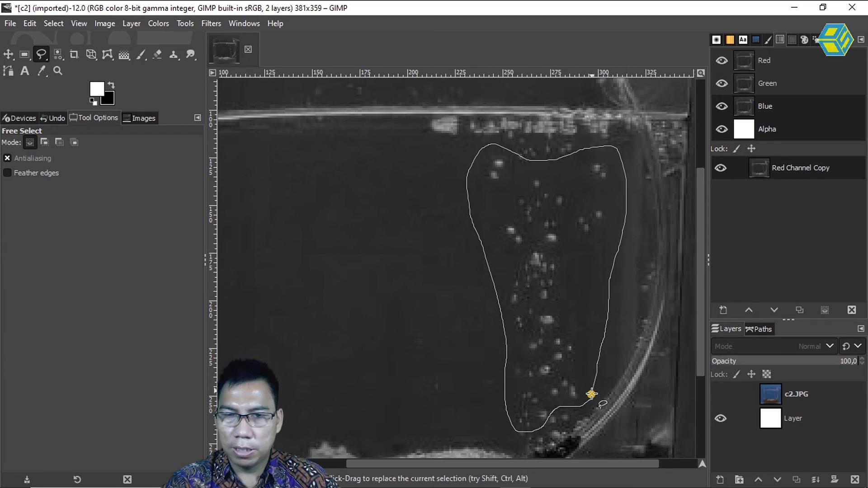
key("Return")
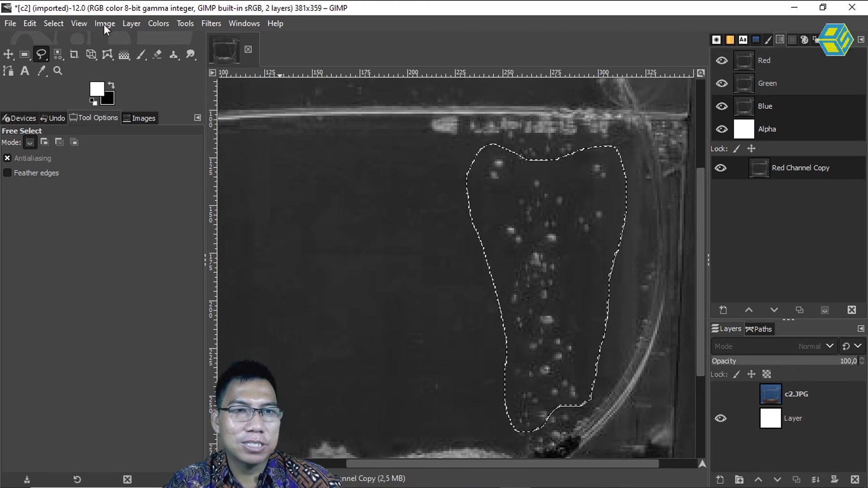
left_click(60, 24)
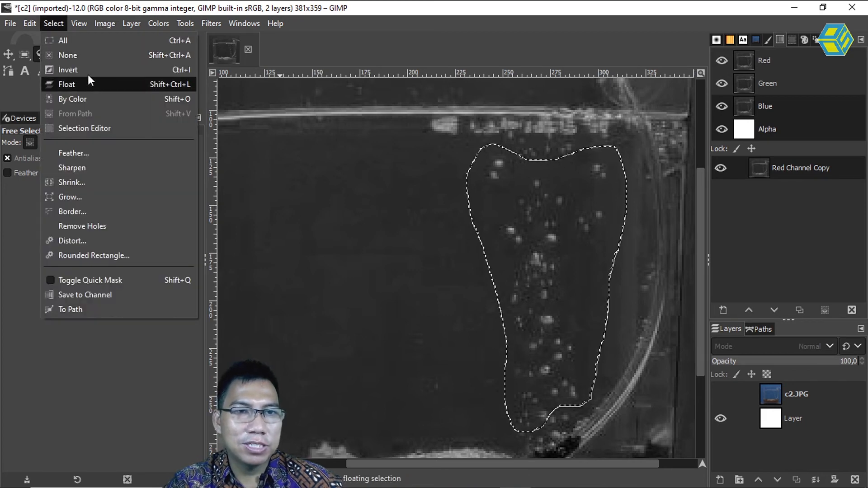
left_click(88, 70)
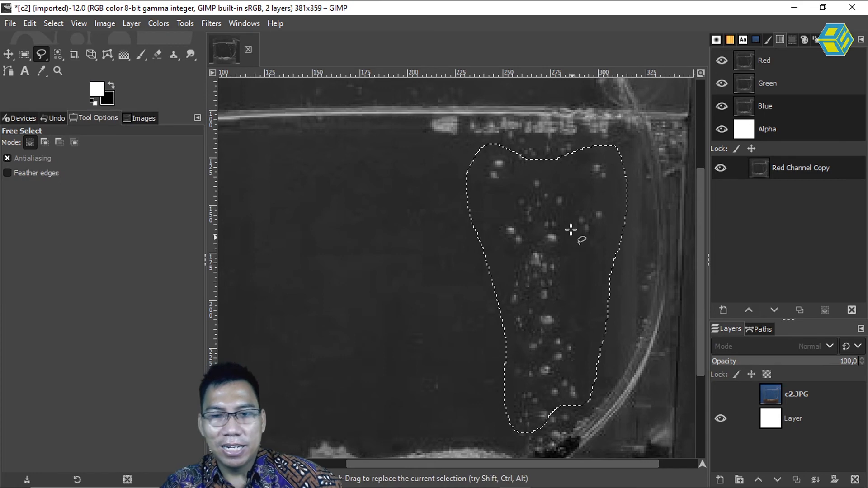
Invert the selection so the air bubble column itself is selected
left_click_drag(700, 195, 704, 344)
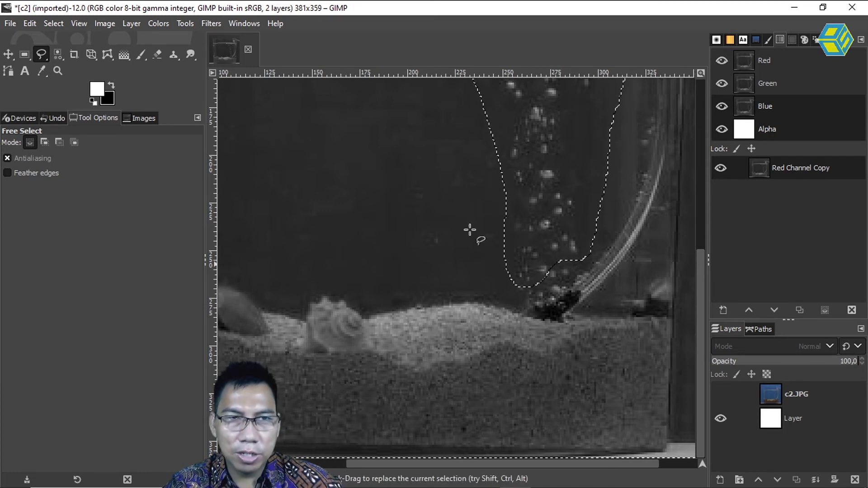
left_click(58, 23)
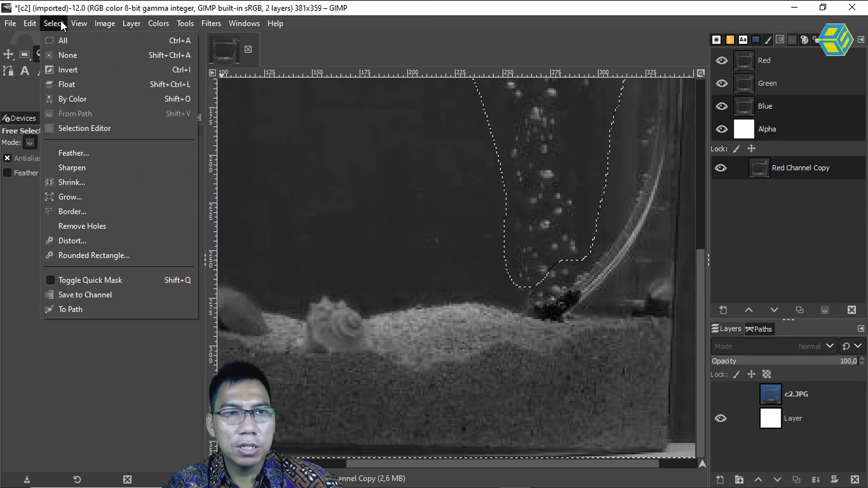
left_click(76, 70)
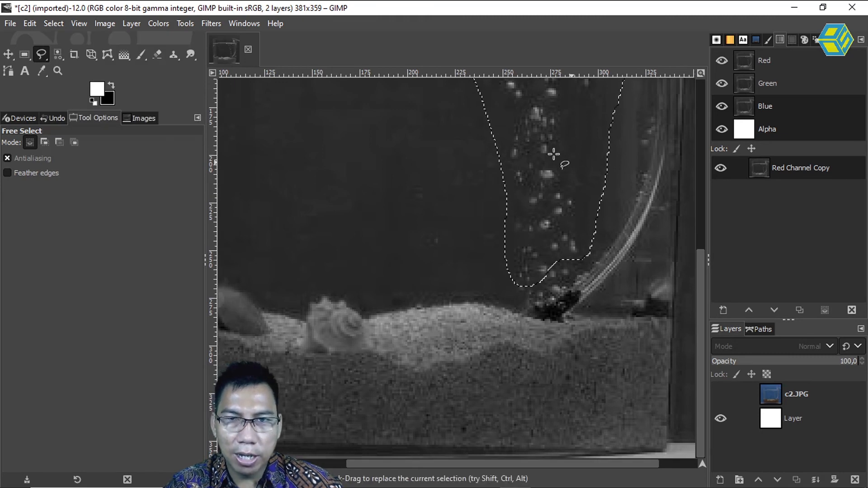
left_click_drag(701, 276, 699, 191)
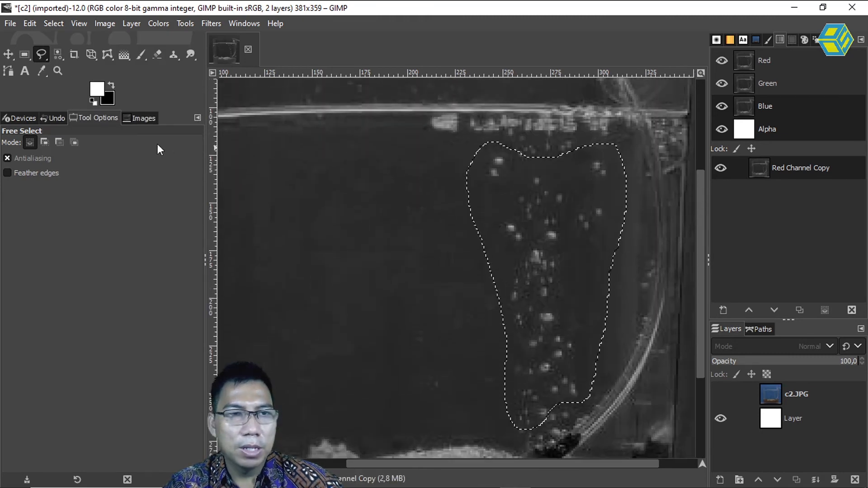
Swap the colours to make black the foreground, try the Paintbrush over the selected bubble column and undo the stroke
left_click(111, 85)
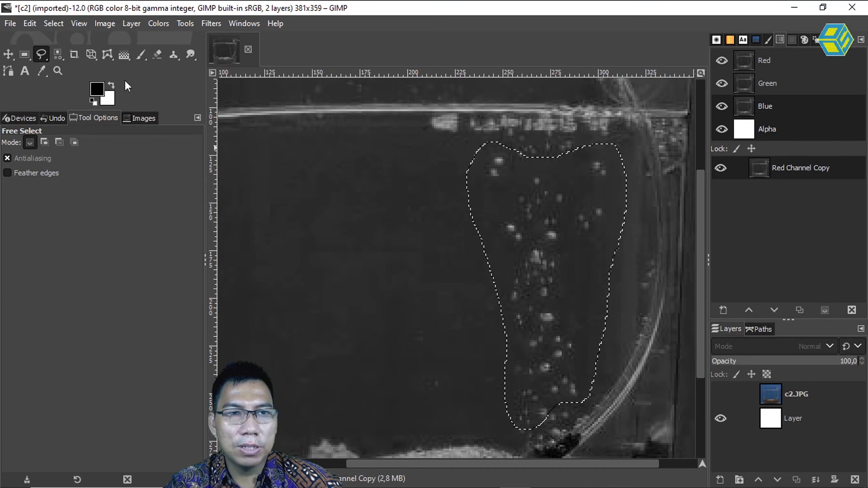
left_click(140, 55)
mouse_move(563, 208)
left_mouse_down()
mouse_move(533, 233)
mouse_move(591, 259)
mouse_move(579, 373)
mouse_move(614, 343)
left_mouse_up()
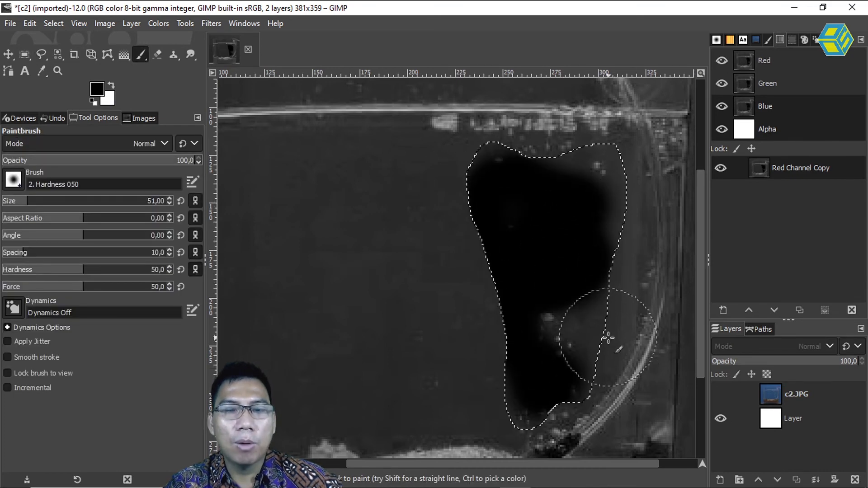
key("ctrl+z")
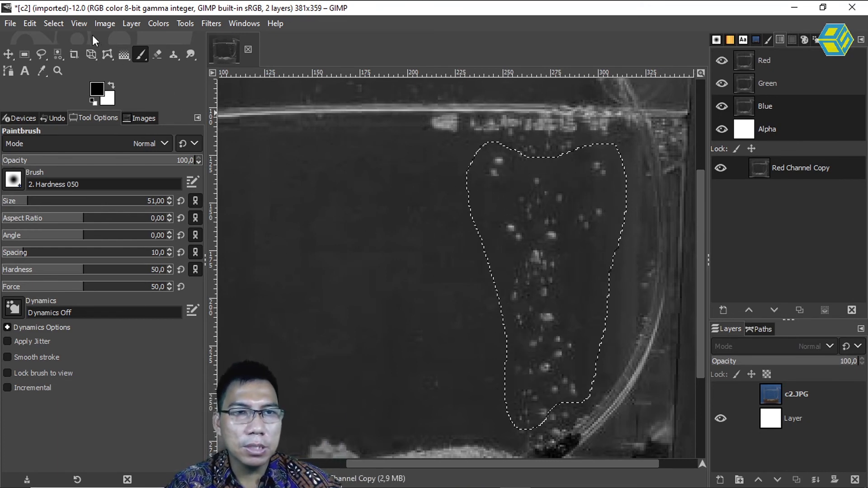
Invert the selection to everything outside the bubble column and fill it with black in Red Channel Copy
left_click(79, 24)
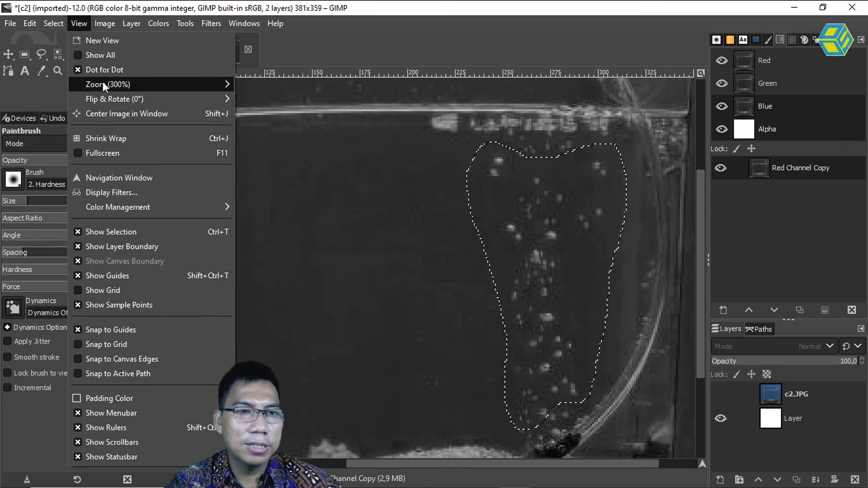
mouse_move(60, 28)
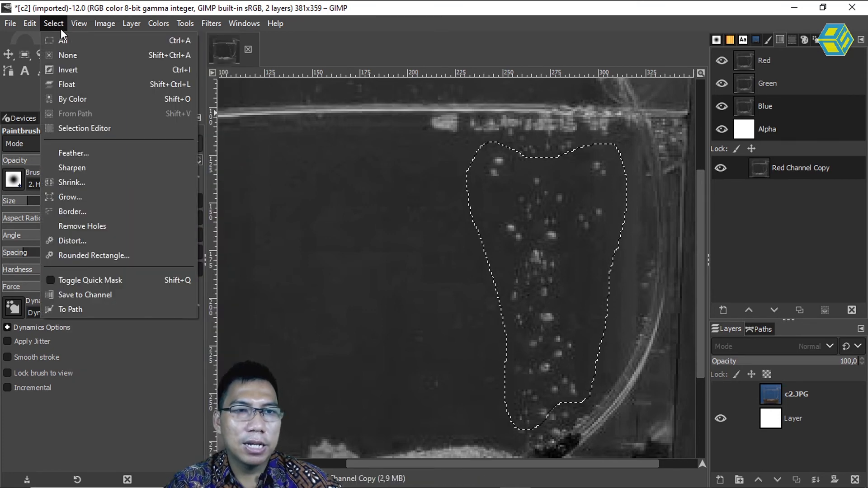
left_click(75, 69)
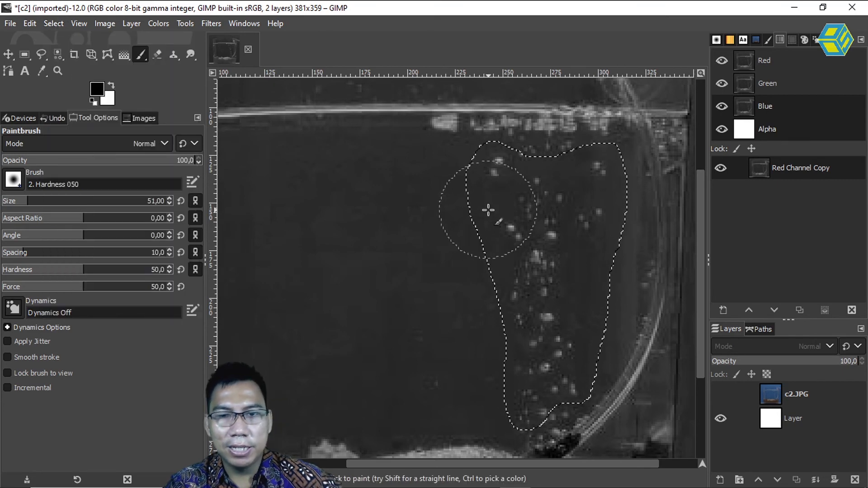
key("minus")
key("minus")
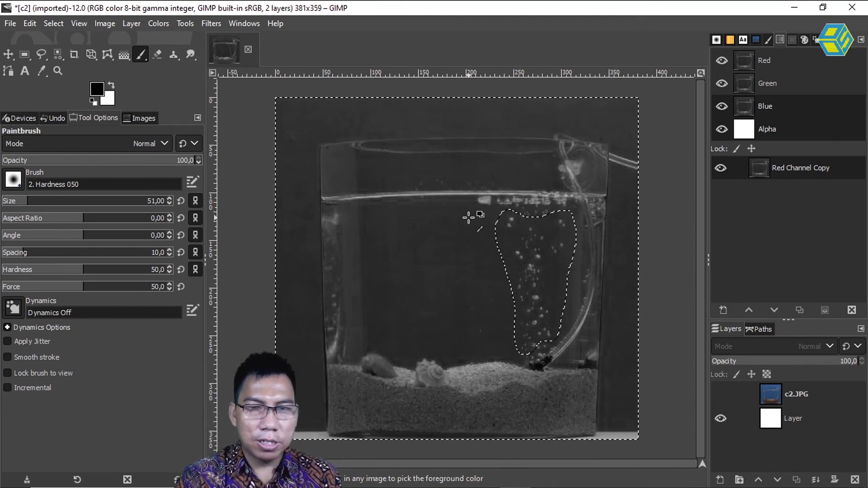
key("ctrl+comma")
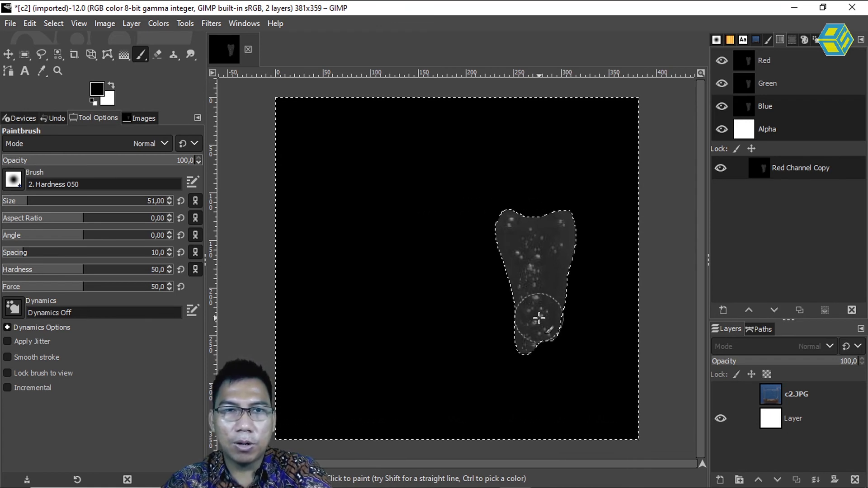
Clear the selection around the bubble column
mouse_move(539, 318)
left_mouse_down()
mouse_move(548, 325)
mouse_move(562, 316)
mouse_move(551, 255)
left_mouse_up()
key("ctrl+shift+a")
key("minus")
key("3")
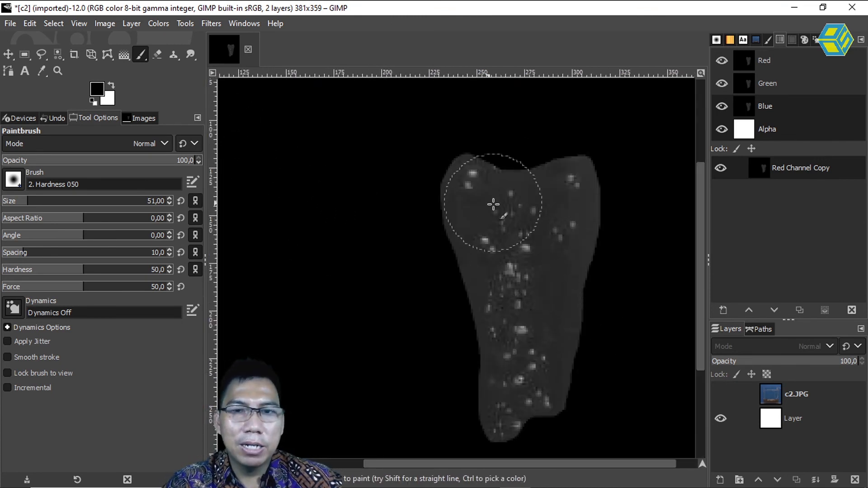
Apply Brightness-Contrast to Red Channel Copy with brightness 15 and contrast 52
mouse_move(191, 56)
left_mouse_down()
mouse_move(241, 62)
mouse_move(251, 87)
left_mouse_up()
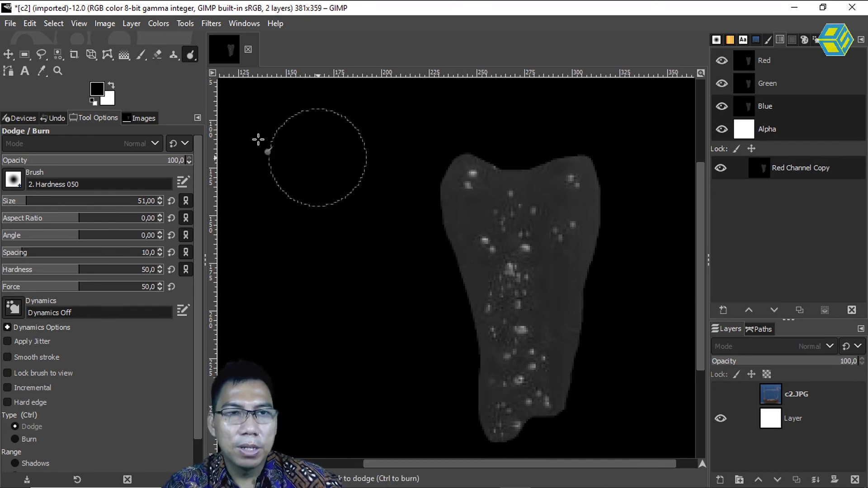
left_click(158, 23)
mouse_move(104, 24)
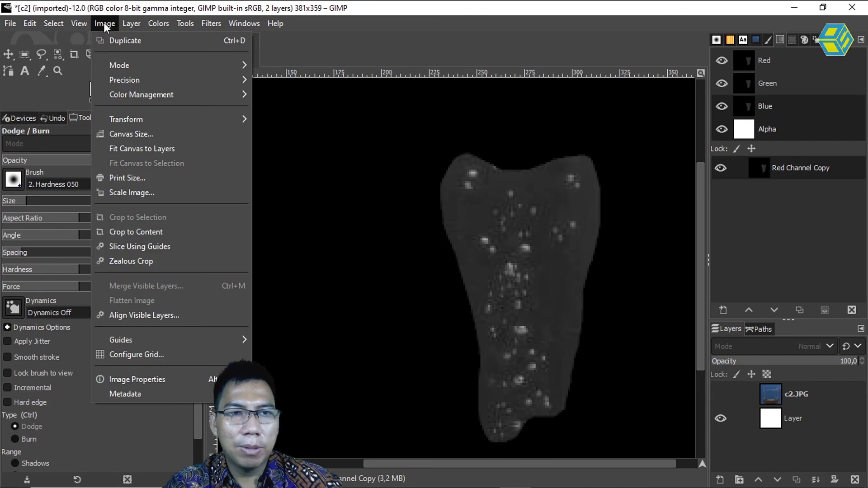
mouse_move(152, 25)
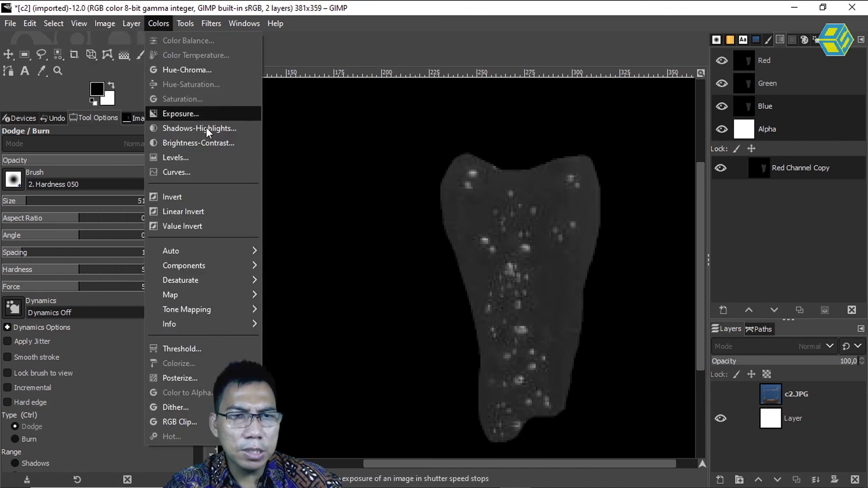
left_click(213, 142)
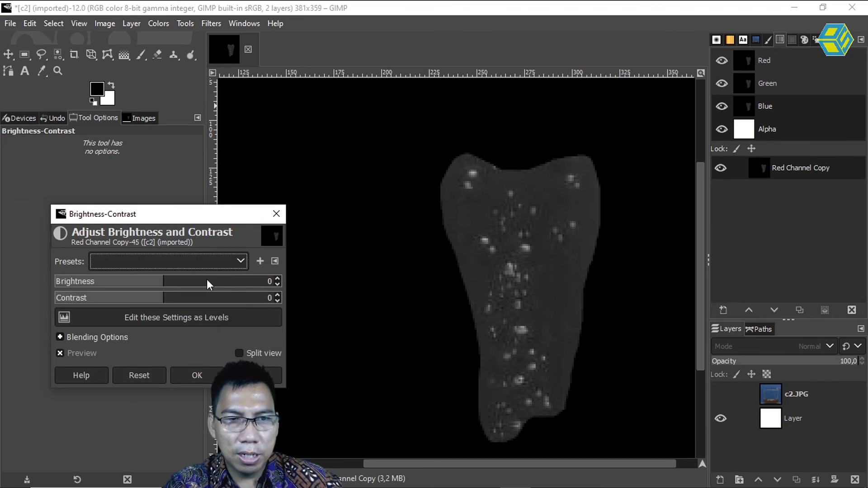
left_click_drag(239, 281, 198, 296)
left_click_drag(153, 281, 209, 299)
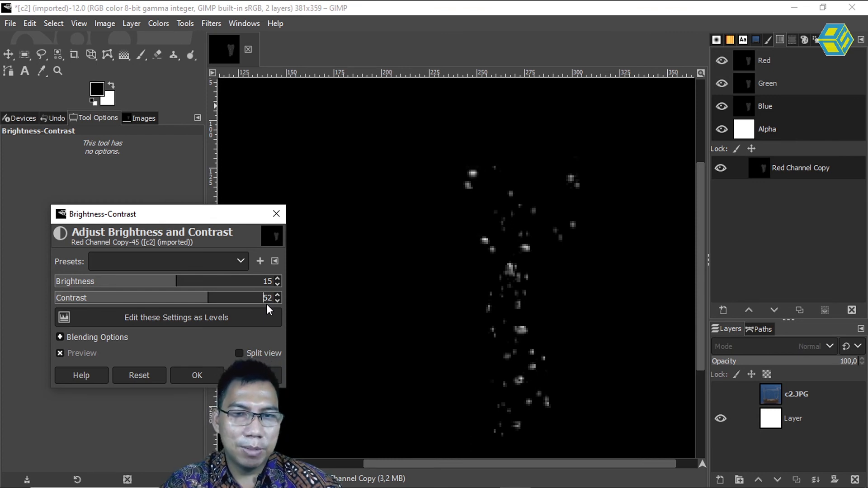
left_click(196, 375)
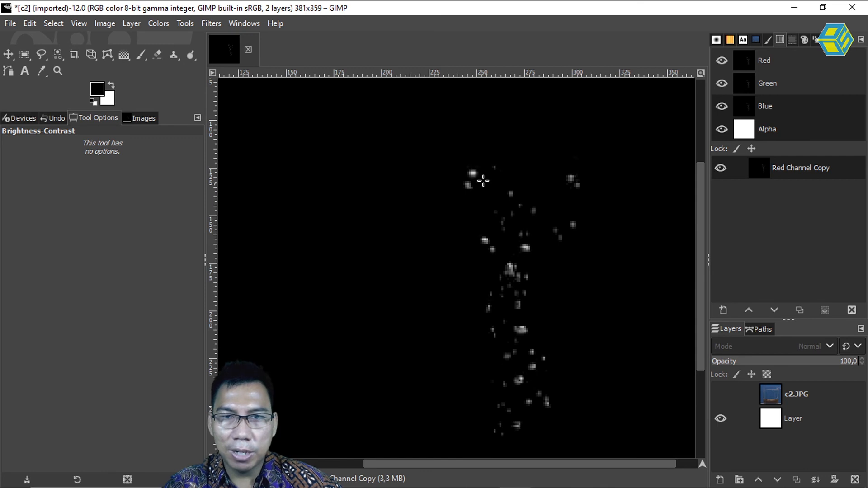
Brighten the air bubbles with Dodge / Burn set to Dodge in the Highlights range, brush size 51 and exposure 50
left_click(191, 55)
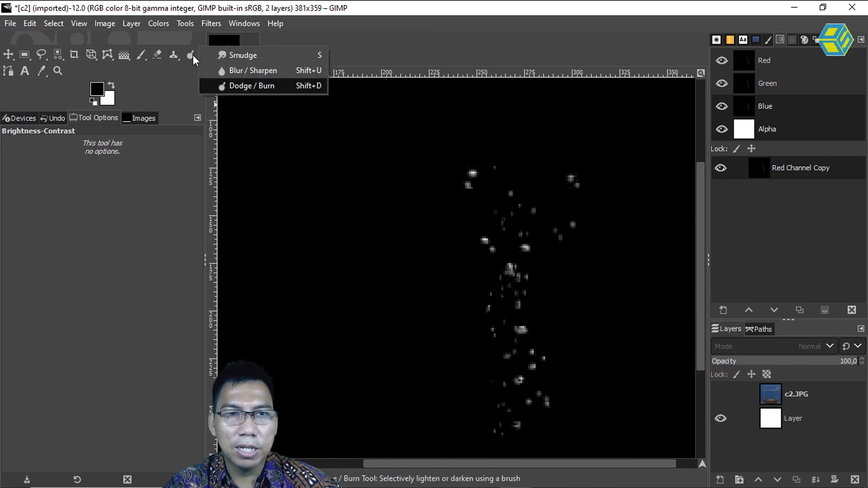
left_click(240, 86)
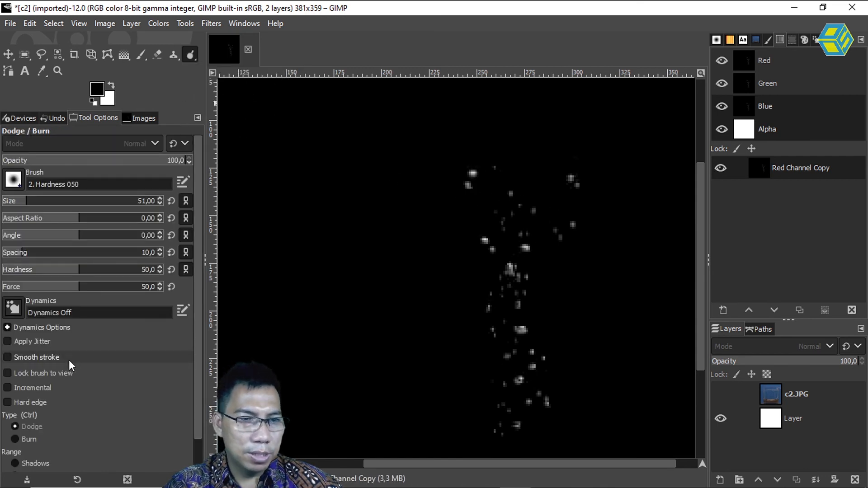
left_click(17, 427)
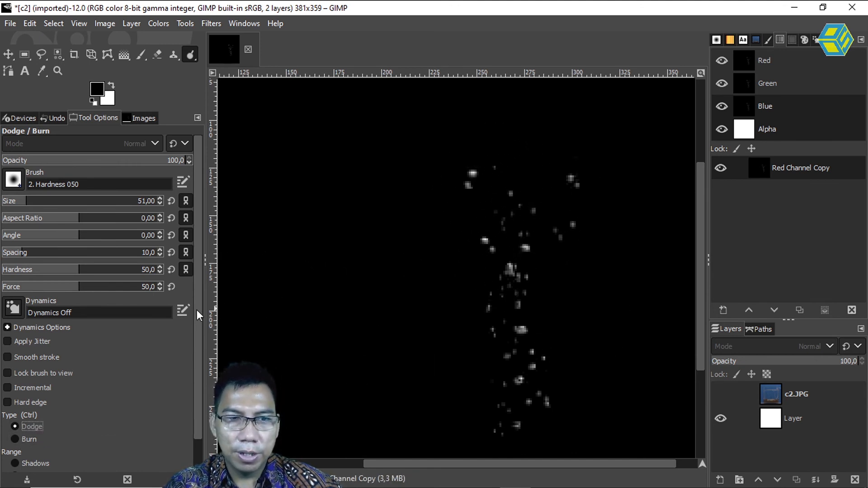
scroll(197, 315, "down", 1)
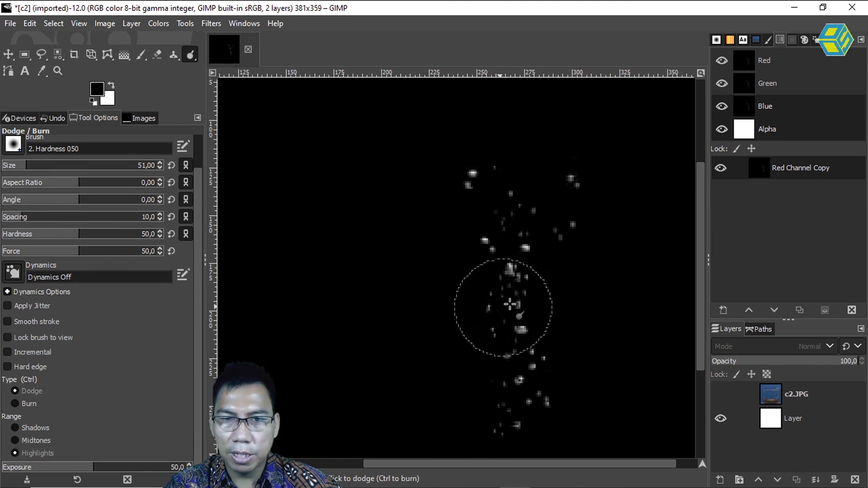
left_click_drag(472, 174, 482, 208)
mouse_move(581, 173)
left_mouse_down()
mouse_move(498, 188)
mouse_move(510, 219)
mouse_move(511, 207)
mouse_move(557, 217)
mouse_move(504, 245)
mouse_move(500, 297)
mouse_move(523, 353)
mouse_move(509, 364)
mouse_move(520, 421)
mouse_move(474, 300)
left_mouse_up()
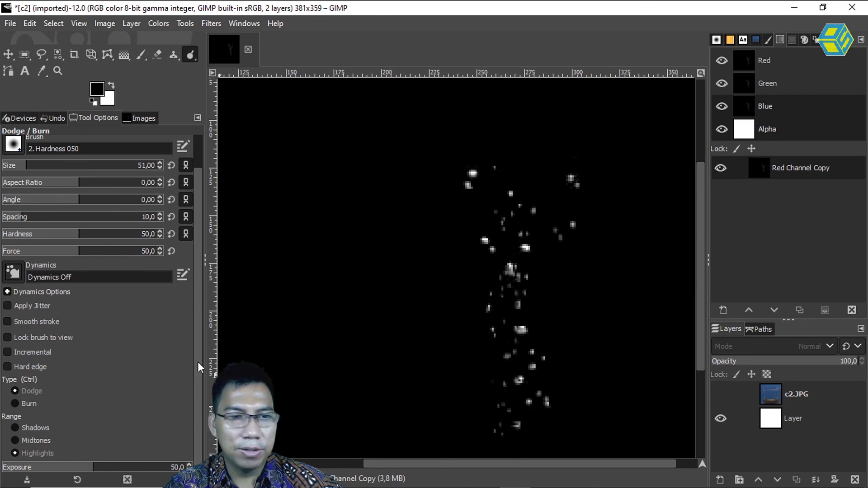
Burn the bubble area using the Midtones range, and set the tool back to Dodge with the Highlights range
left_click(22, 404)
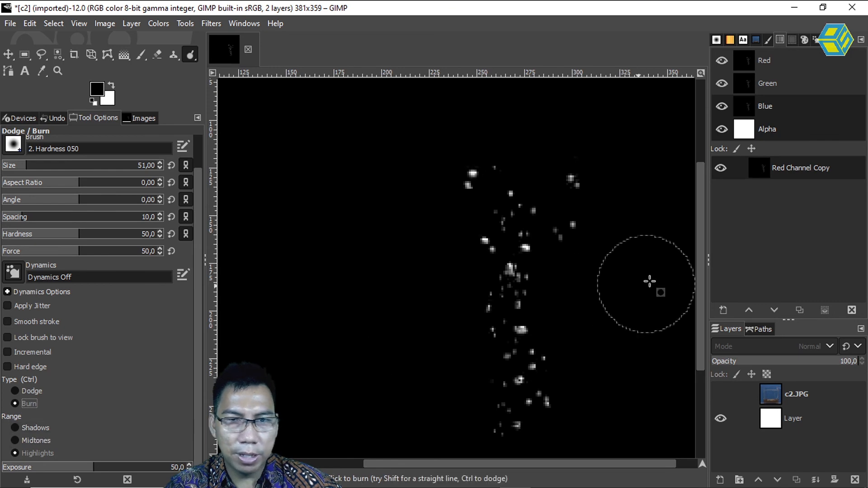
left_click(27, 440)
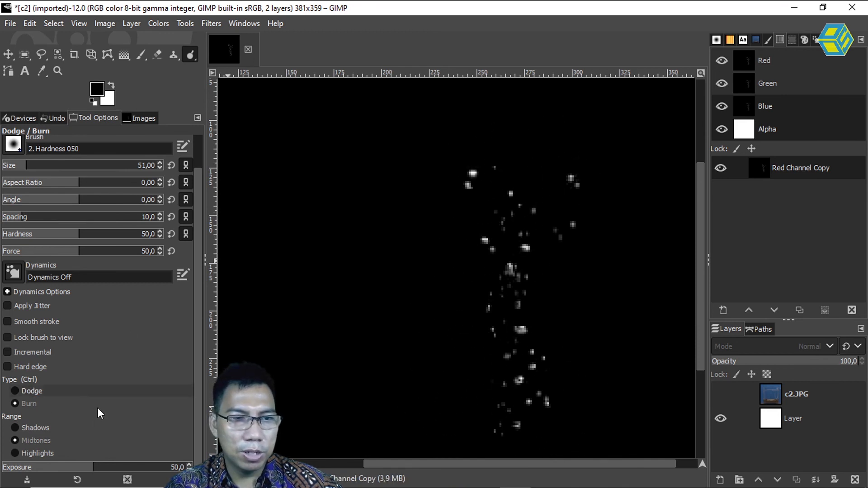
left_click(30, 394)
left_click(24, 454)
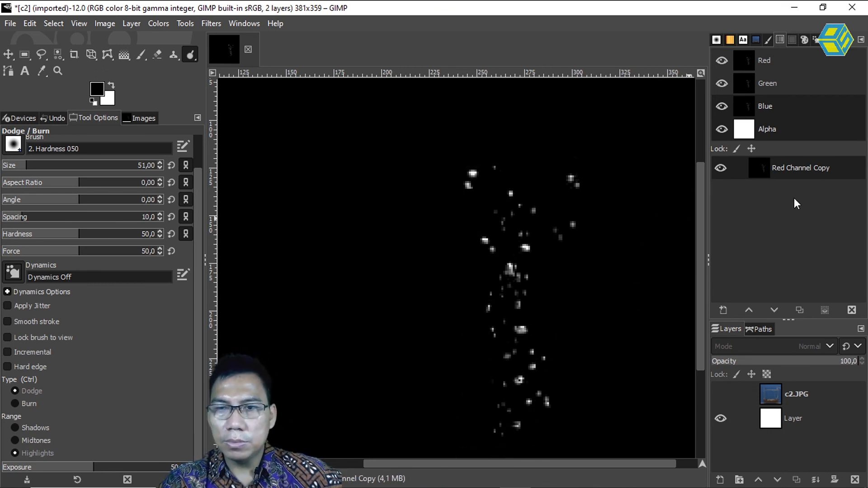
Hide Red Channel Copy and make the c2.JPG layer active and visible
left_click(721, 394)
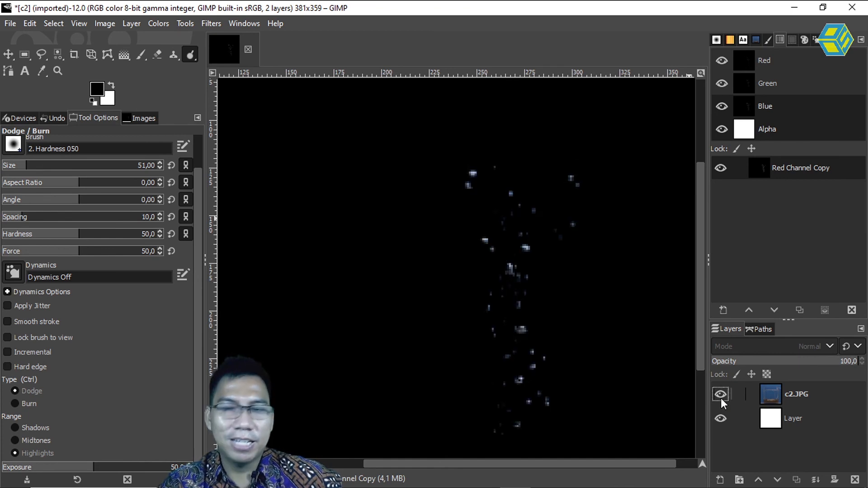
left_click(720, 167)
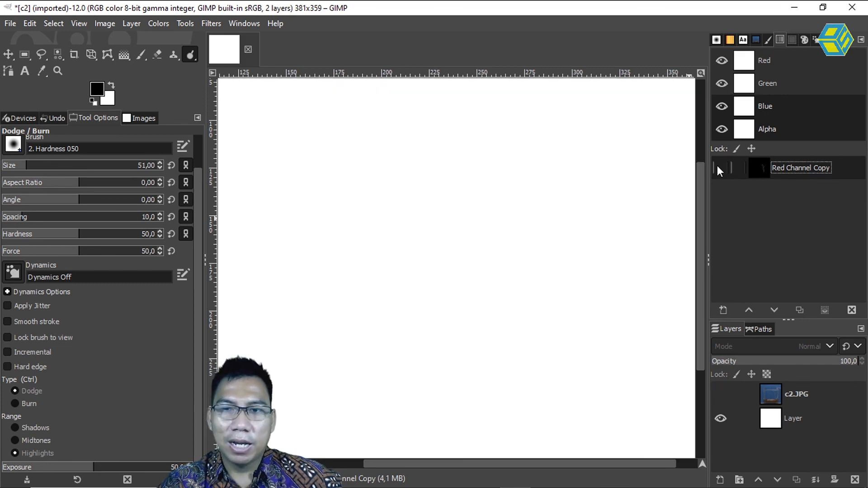
left_click(722, 167)
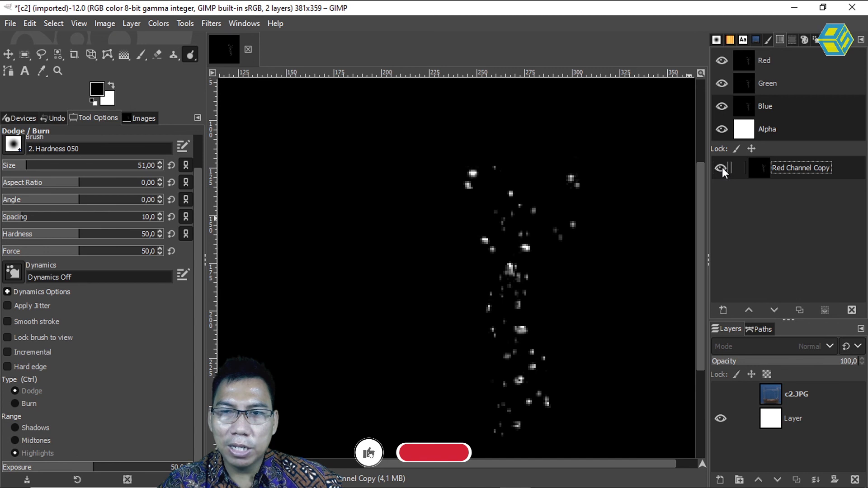
left_click(721, 168)
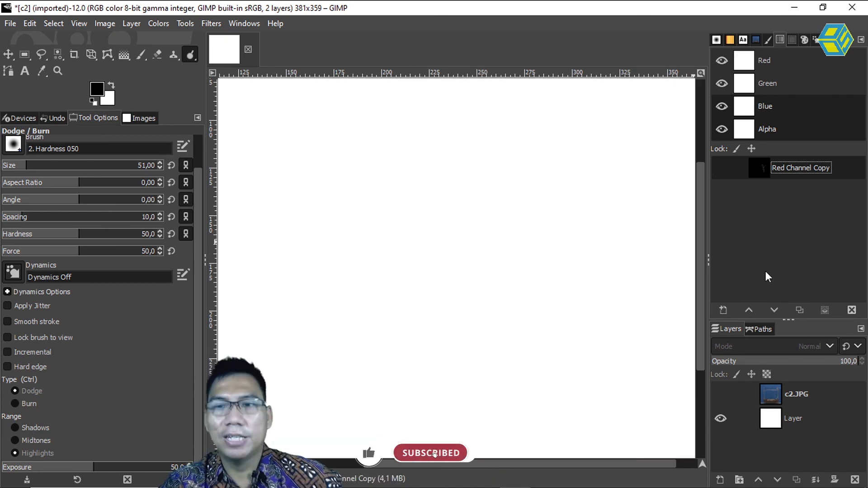
left_click(722, 393)
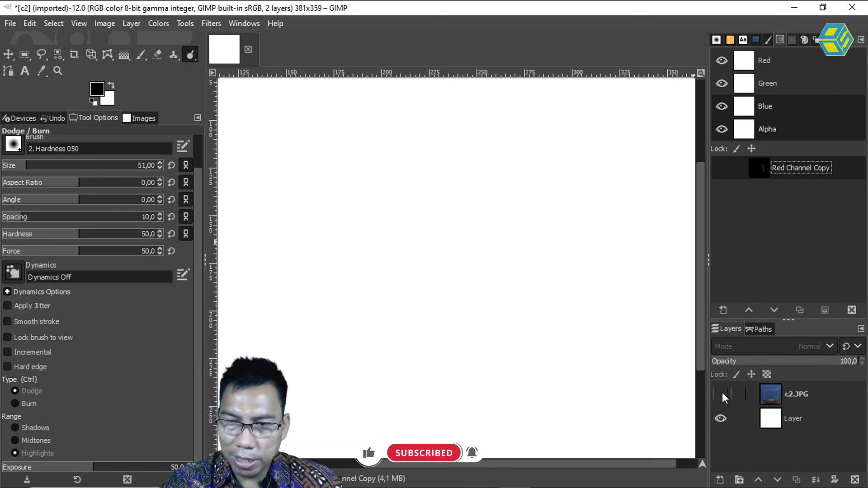
left_click(794, 393)
left_click(725, 392)
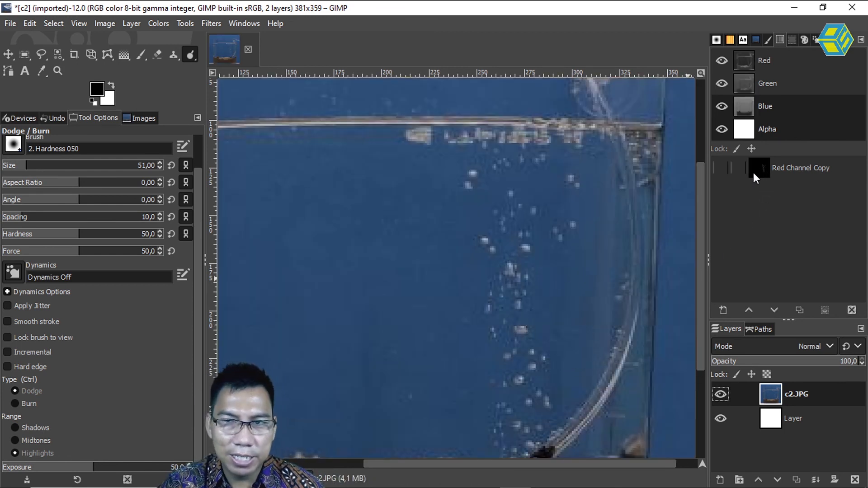
Show and hide Red Channel Copy over the photo to compare the bubbles, leaving the channel hidden
left_click(722, 168)
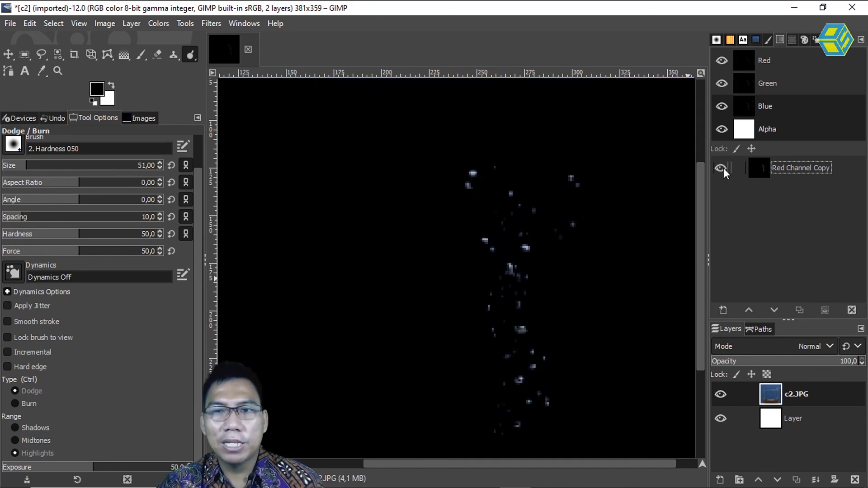
left_click(722, 168)
left_click(722, 168)
left_click(723, 169)
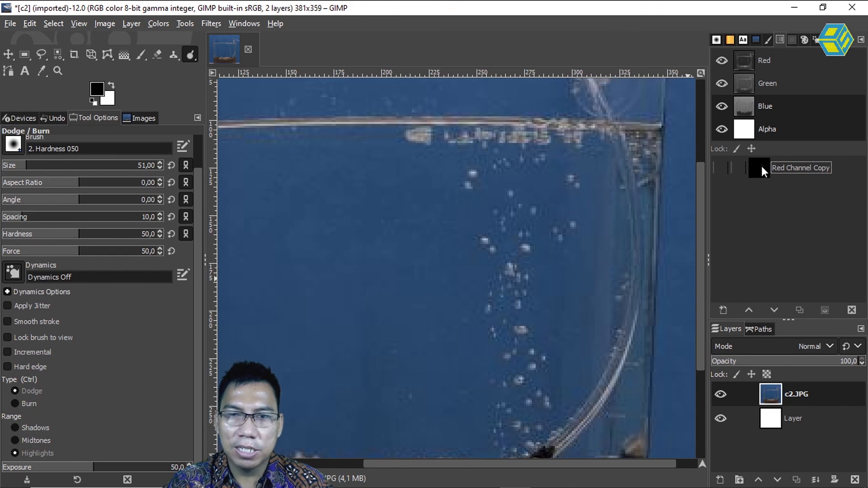
Load Red Channel Copy as a selection and add a layer mask initialized from Selection to the c2.JPG layer
mouse_move(532, 350)
left_mouse_down()
mouse_move(501, 370)
mouse_move(502, 306)
mouse_move(482, 232)
mouse_move(523, 188)
mouse_move(561, 198)
mouse_move(474, 201)
left_mouse_up()
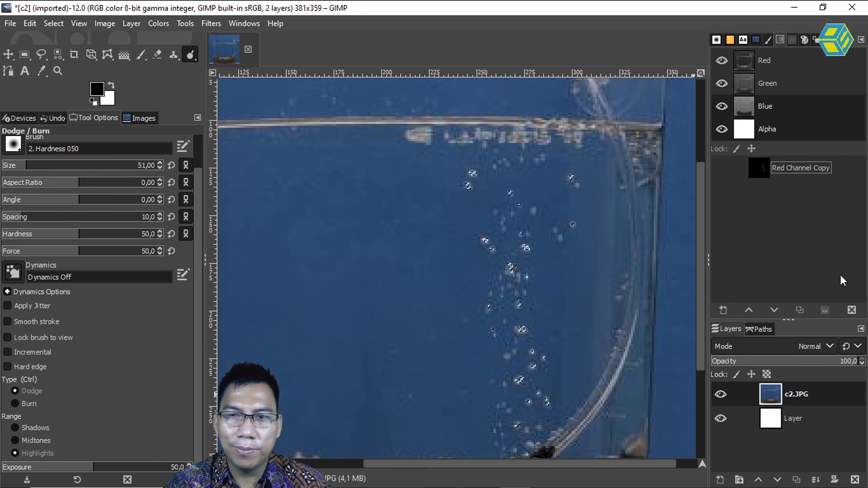
left_click(834, 481)
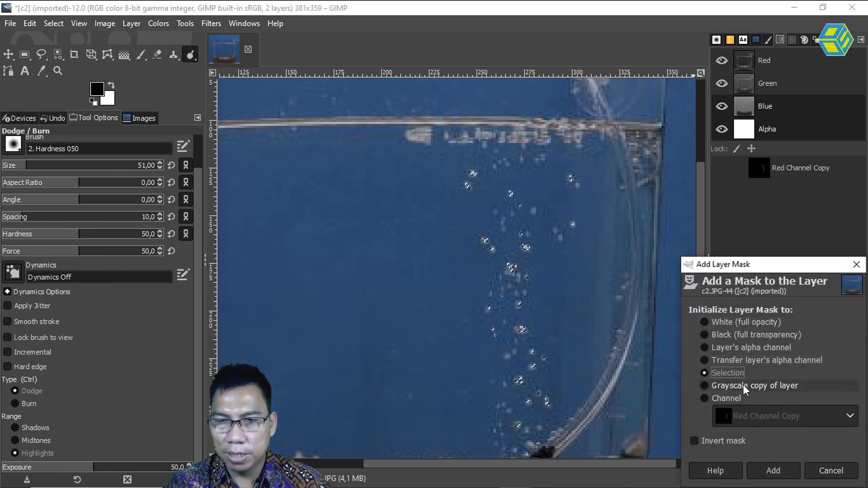
left_click(774, 471)
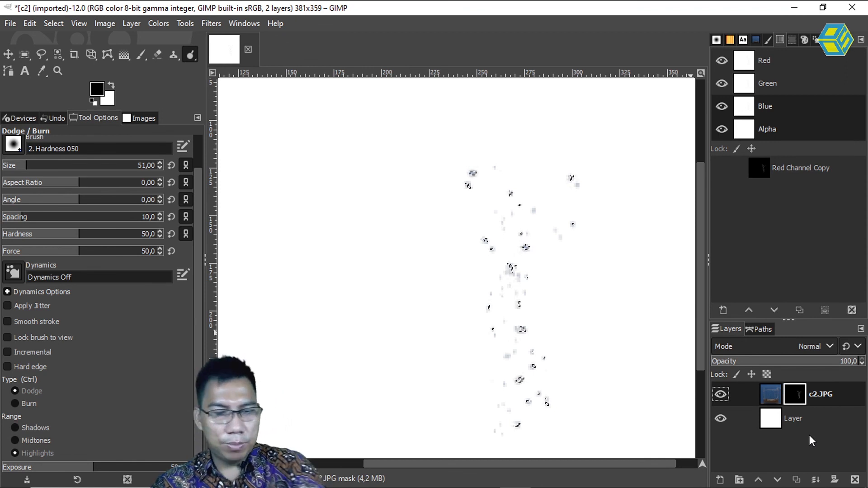
key("shift+ctrl+j")
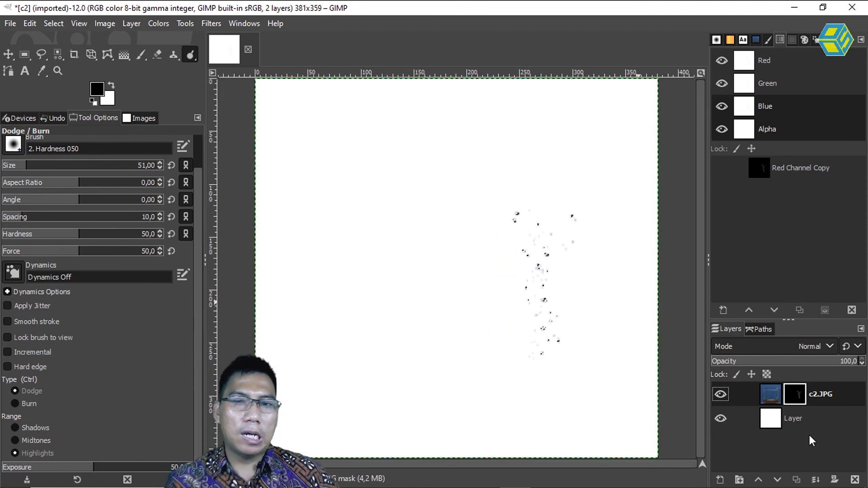